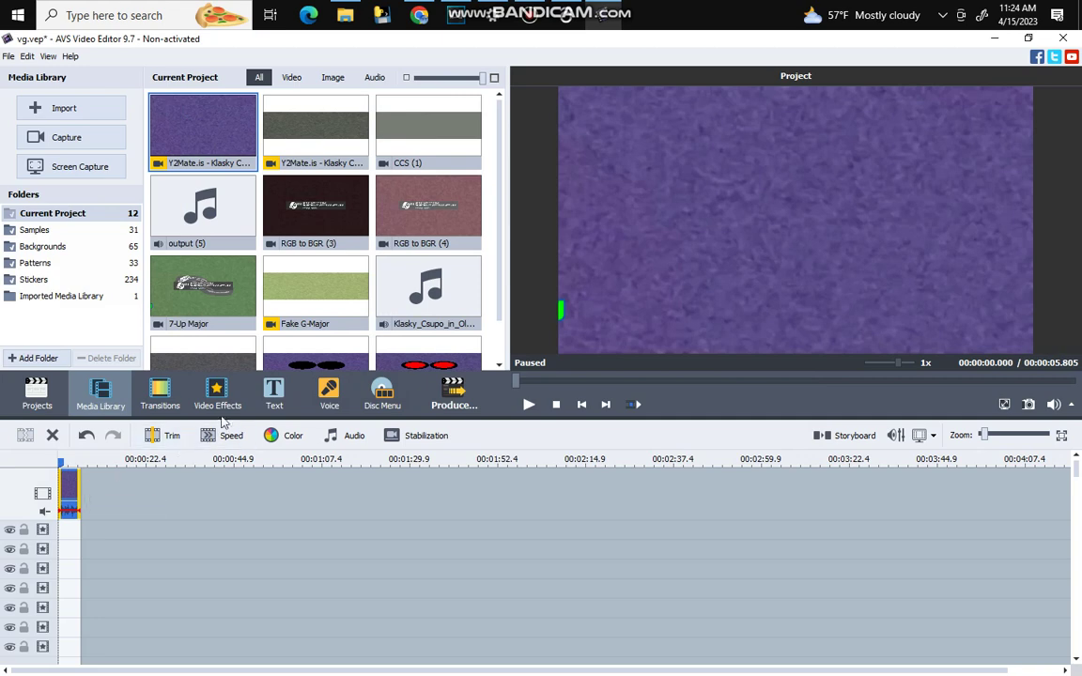
Add the Ellipse draw effect to the first video effects track beneath the Klasky Csupo clip.
{"action": "left_click", "coordinate": [217, 393]}
{"action": "left_click", "coordinate": [427, 291]}
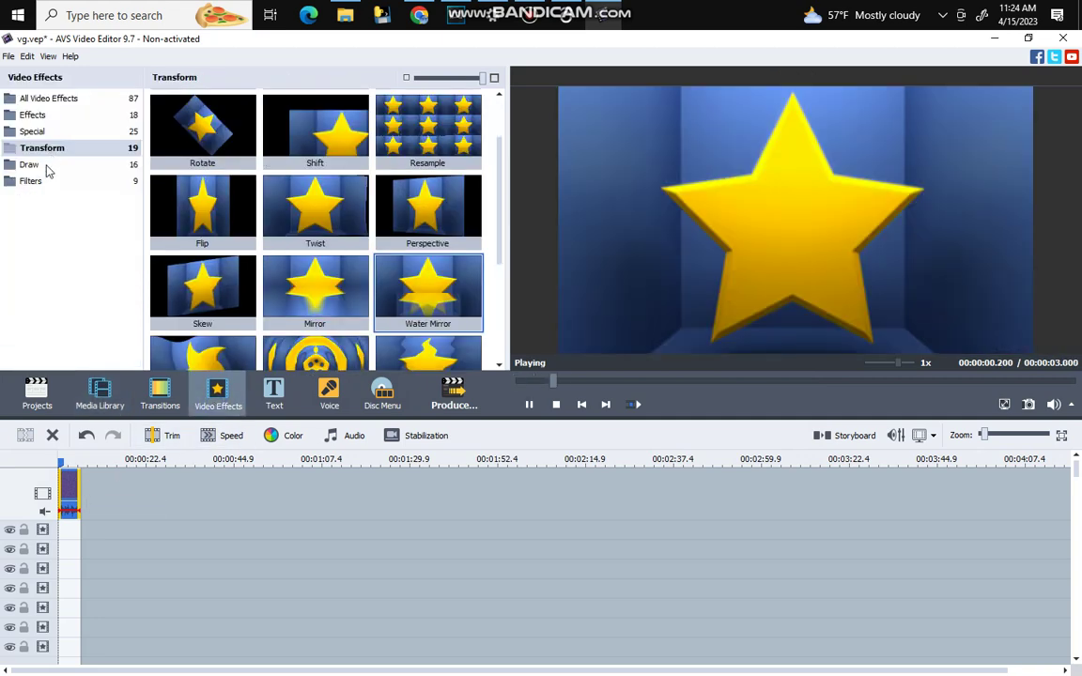
{"action": "left_click", "coordinate": [42, 164]}
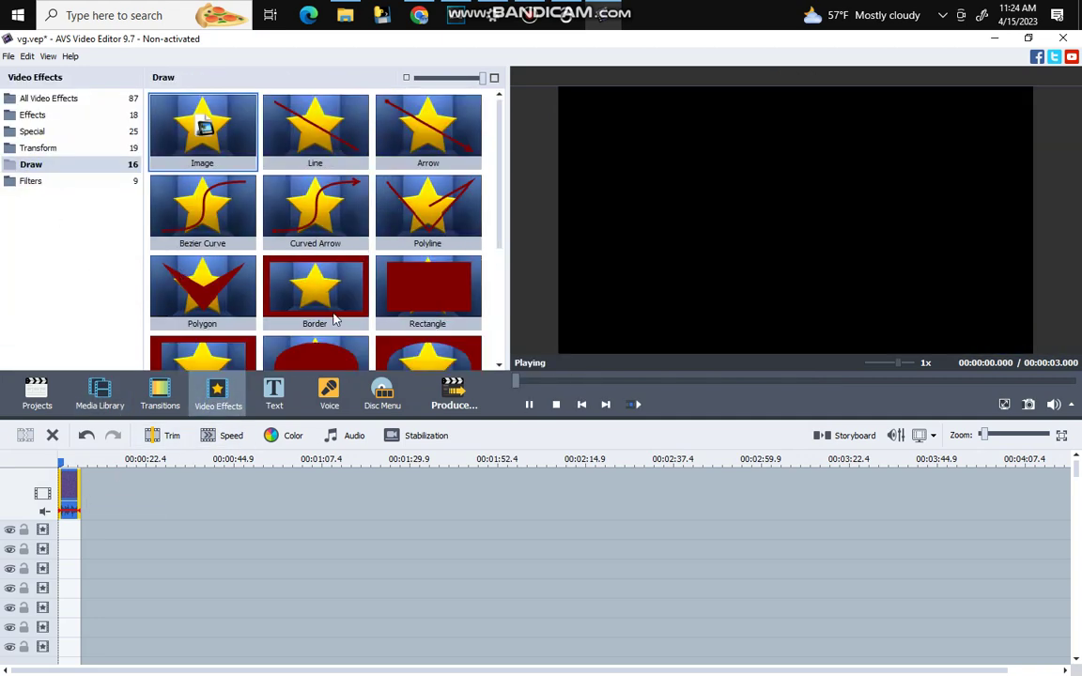
{"action": "scroll", "coordinate": [335, 320], "scroll_direction": "down", "scroll_amount": 3}
{"action": "mouse_move", "coordinate": [282, 141]}
{"action": "left_mouse_down"}
{"action": "mouse_move", "coordinate": [291, 155]}
{"action": "mouse_move", "coordinate": [94, 470]}
{"action": "mouse_move", "coordinate": [64, 547]}
{"action": "mouse_move", "coordinate": [68, 534]}
{"action": "left_mouse_up"}
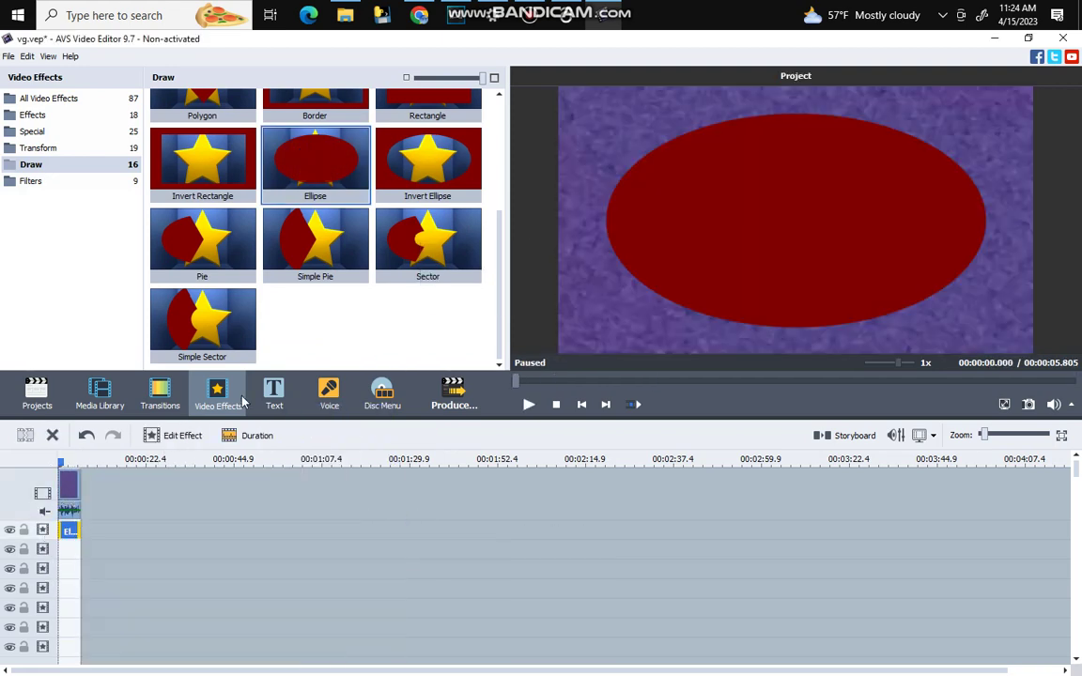
Change the ellipse effect's solid fill color to black.
{"action": "left_click", "coordinate": [174, 433]}
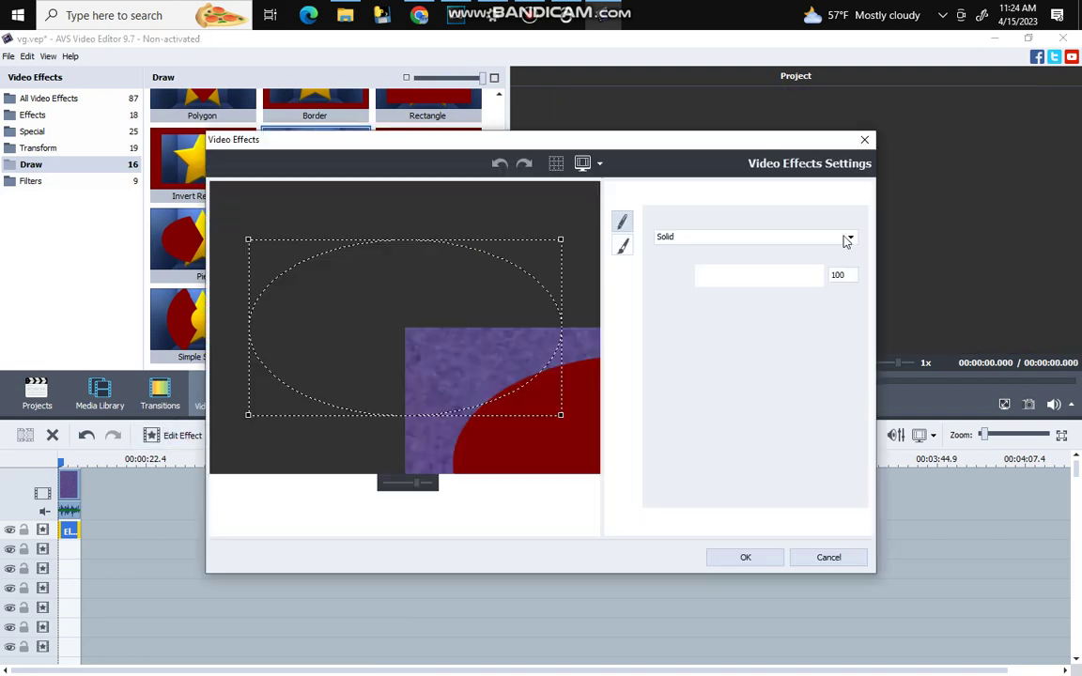
{"action": "left_click", "coordinate": [684, 275]}
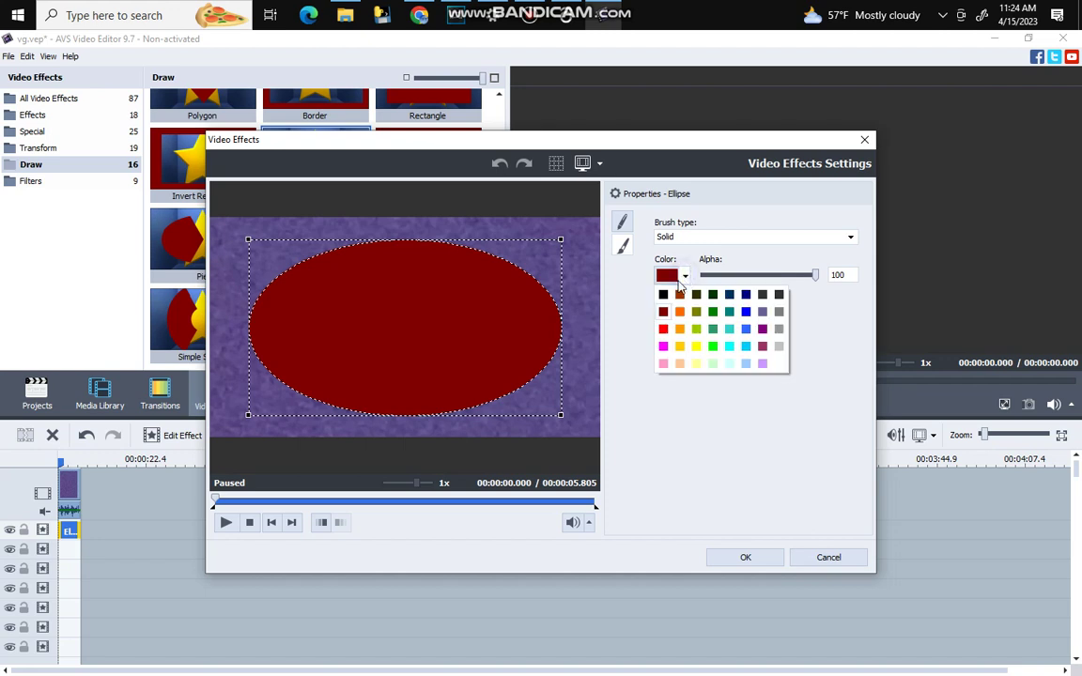
{"action": "left_click", "coordinate": [632, 292]}
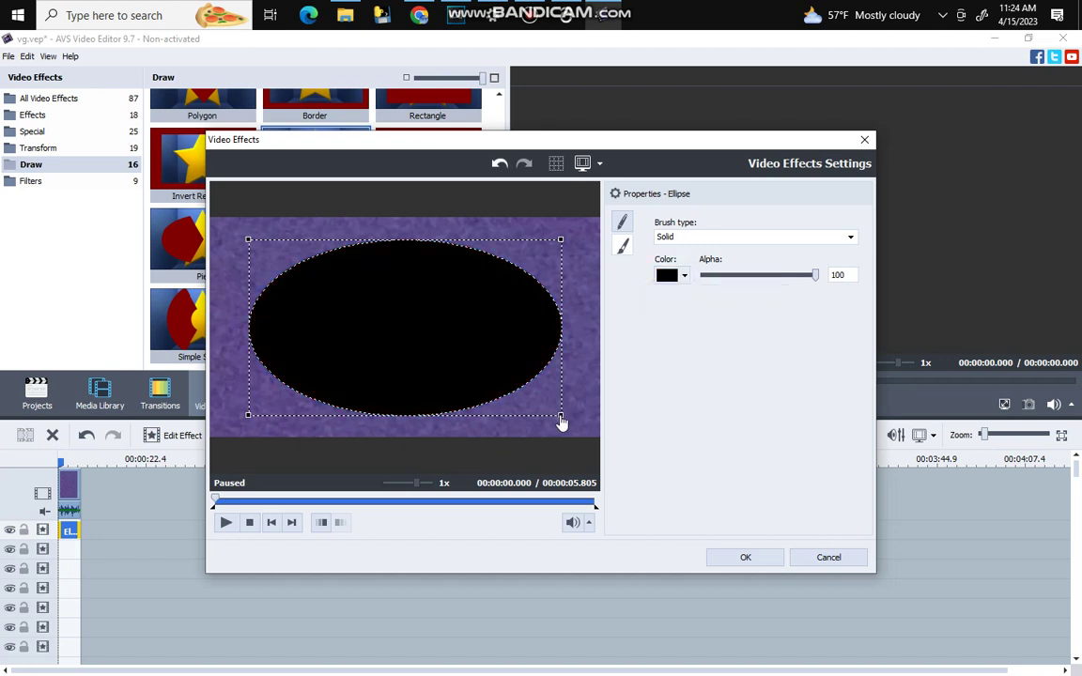
Shrink the black ellipse and fit it over the face's left eye using the frame at about 2.2 seconds.
{"action": "left_click_drag", "start_coordinate": [559, 415], "coordinate": [410, 340]}
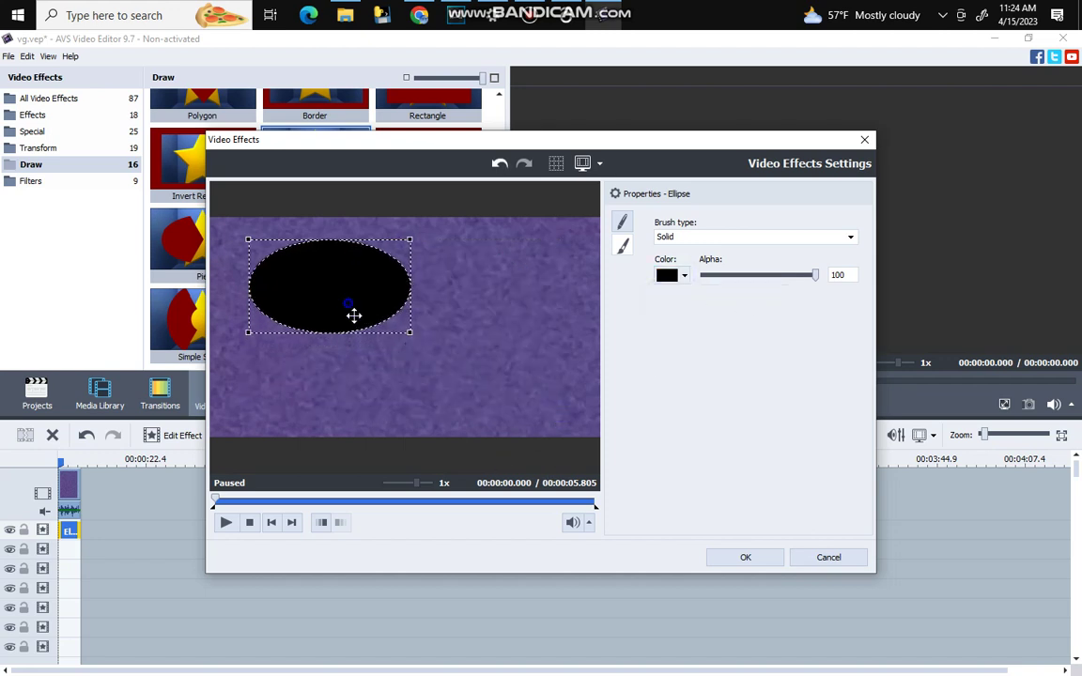
{"action": "left_click_drag", "start_coordinate": [352, 314], "coordinate": [369, 290]}
{"action": "left_click", "coordinate": [354, 501]}
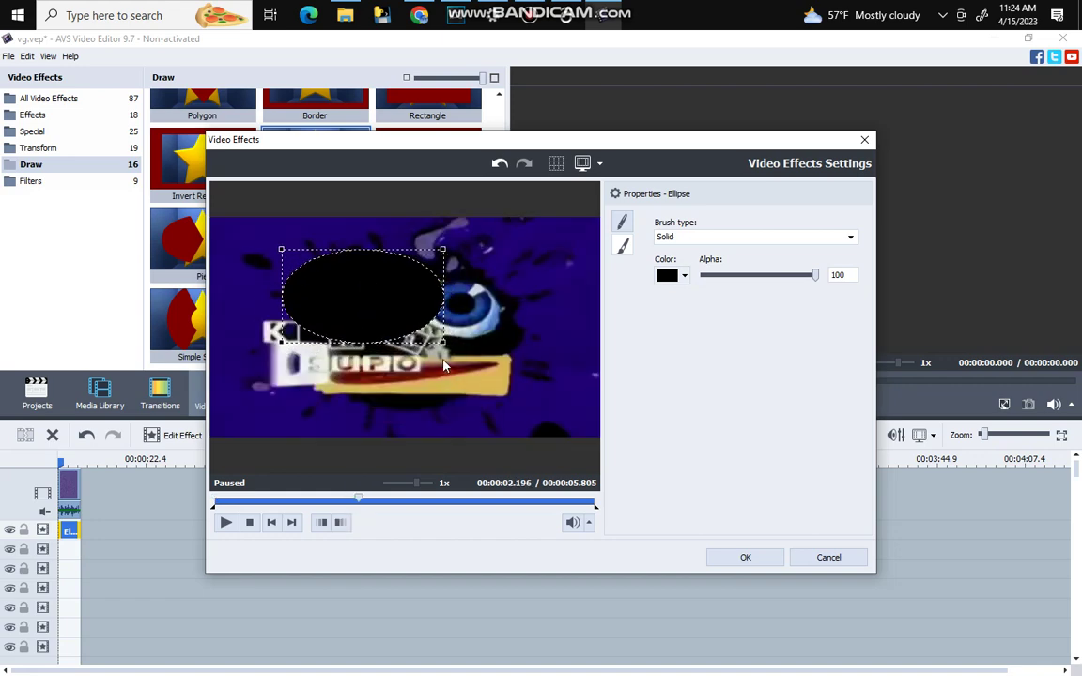
{"action": "left_click_drag", "start_coordinate": [444, 344], "coordinate": [401, 321]}
{"action": "left_click_drag", "start_coordinate": [334, 278], "coordinate": [356, 298]}
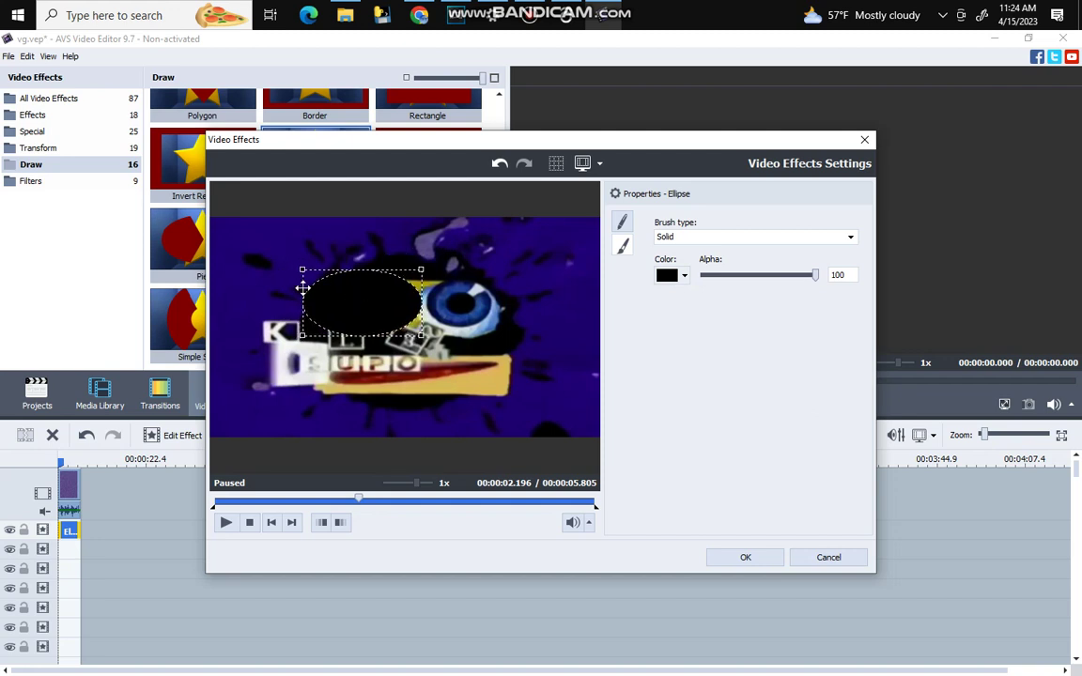
{"action": "left_click_drag", "start_coordinate": [302, 272], "coordinate": [360, 290]}
{"action": "left_click", "coordinate": [760, 559]}
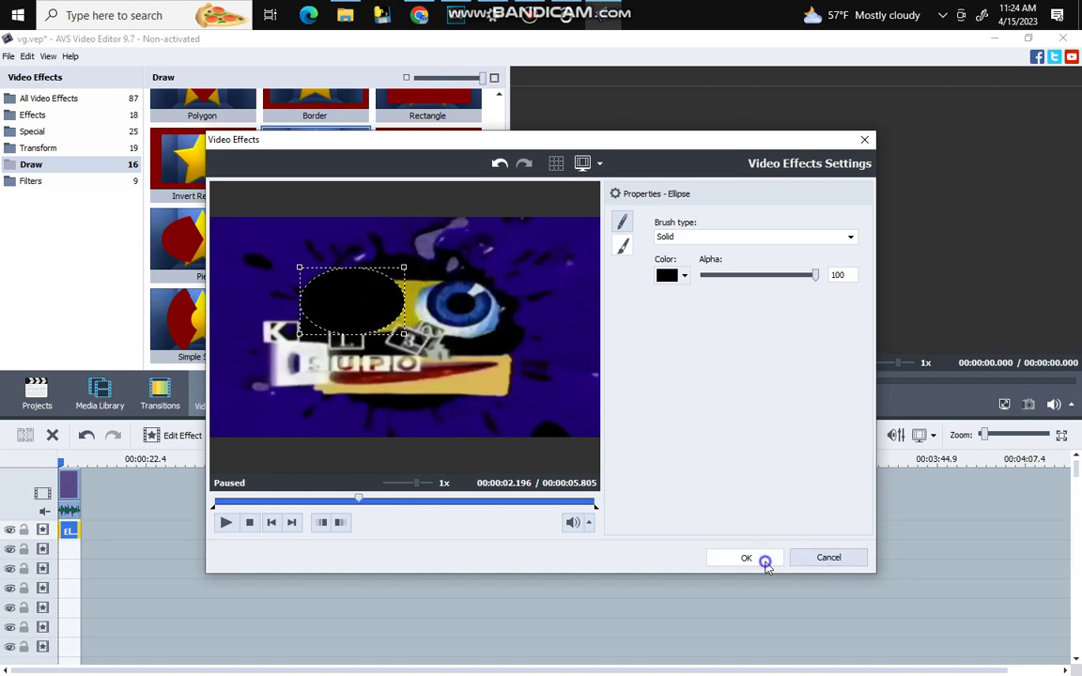
Reopen the ellipse effect and extend its lower edge so it covers the left eye area more fully.
{"action": "left_click_drag", "start_coordinate": [756, 381], "coordinate": [851, 383]}
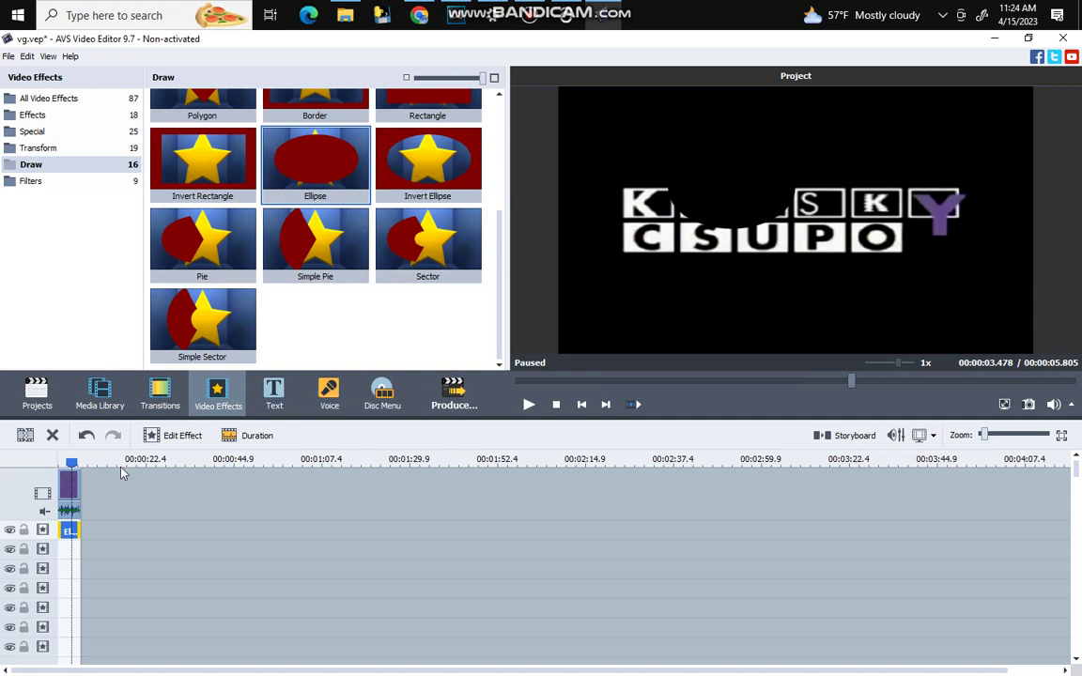
{"action": "left_click", "coordinate": [153, 434]}
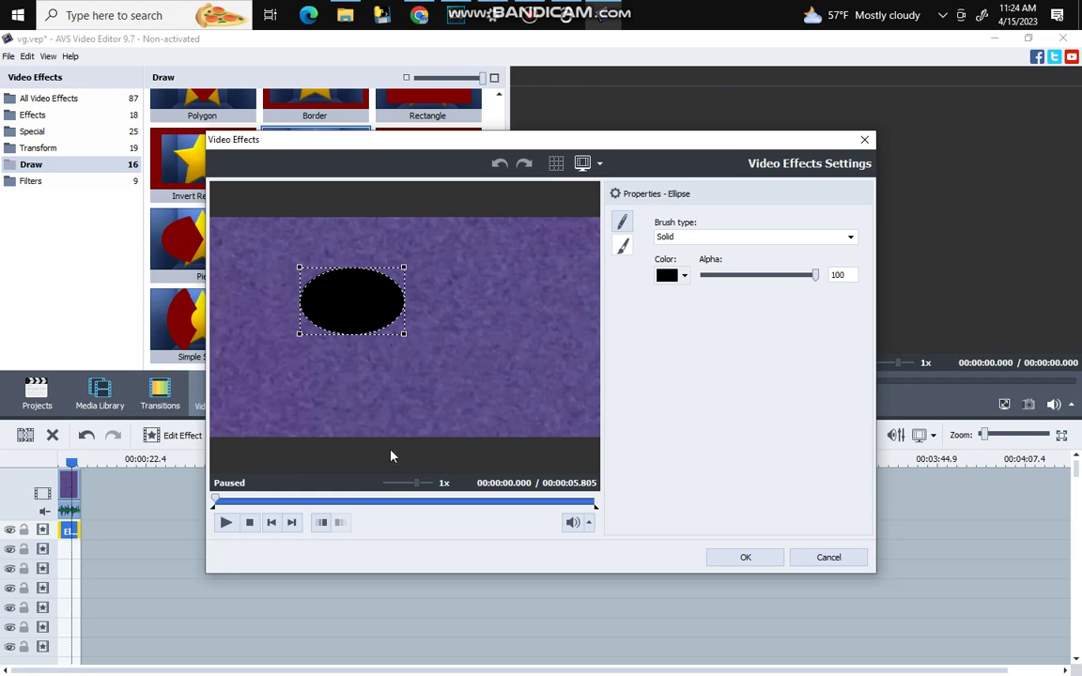
{"action": "left_click", "coordinate": [391, 503]}
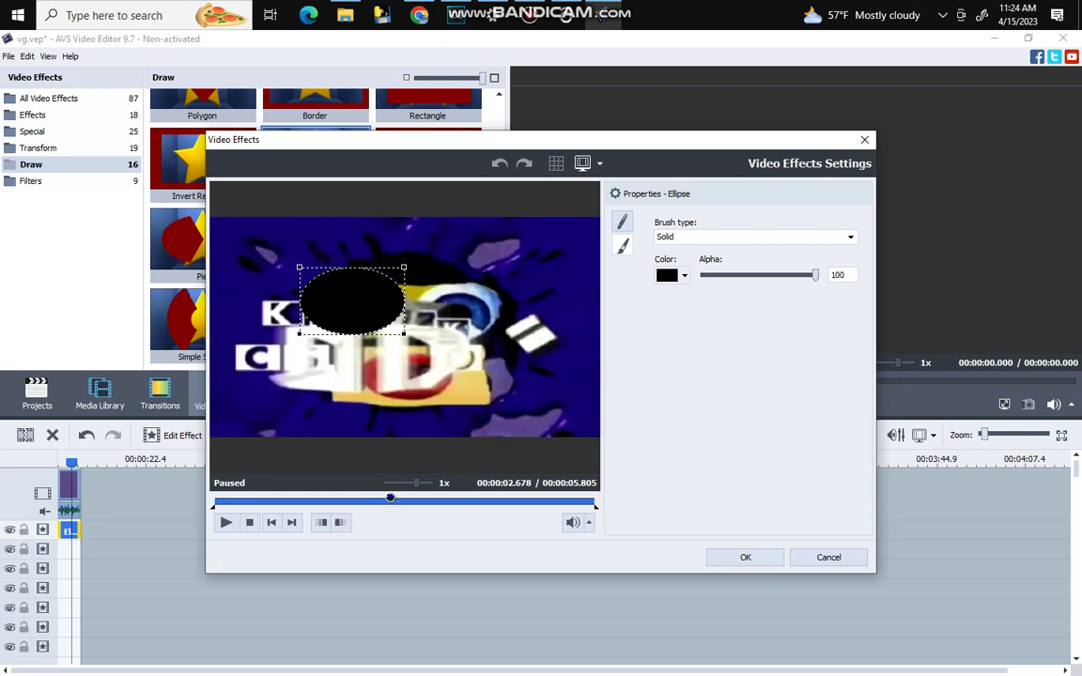
{"action": "left_click", "coordinate": [432, 498]}
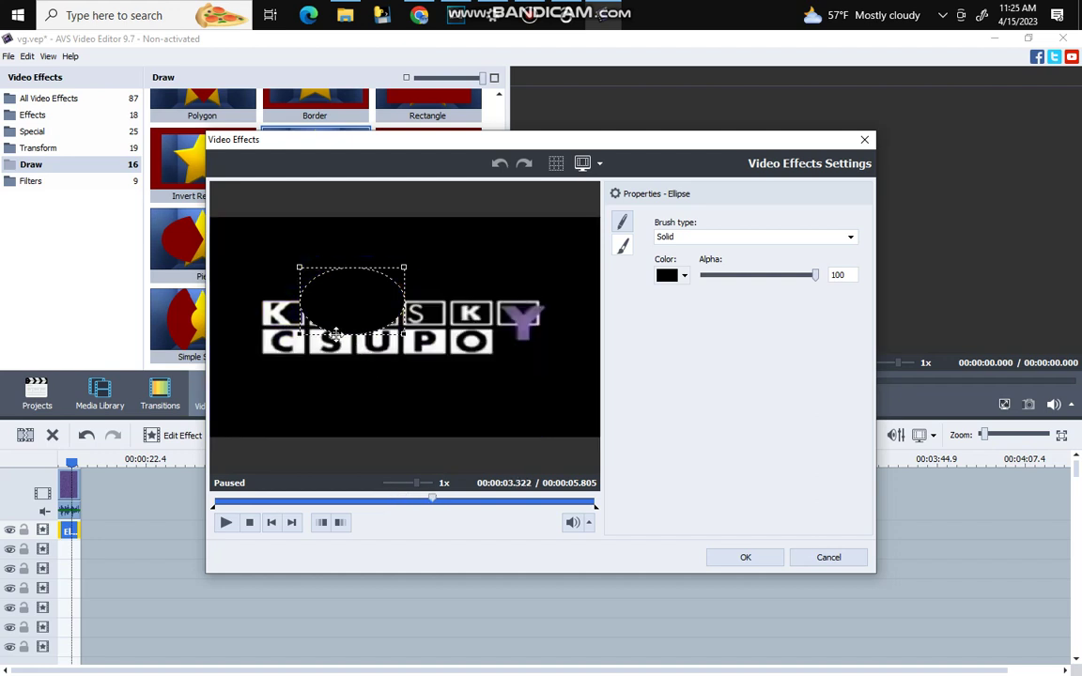
{"action": "left_click_drag", "start_coordinate": [302, 340], "coordinate": [297, 344]}
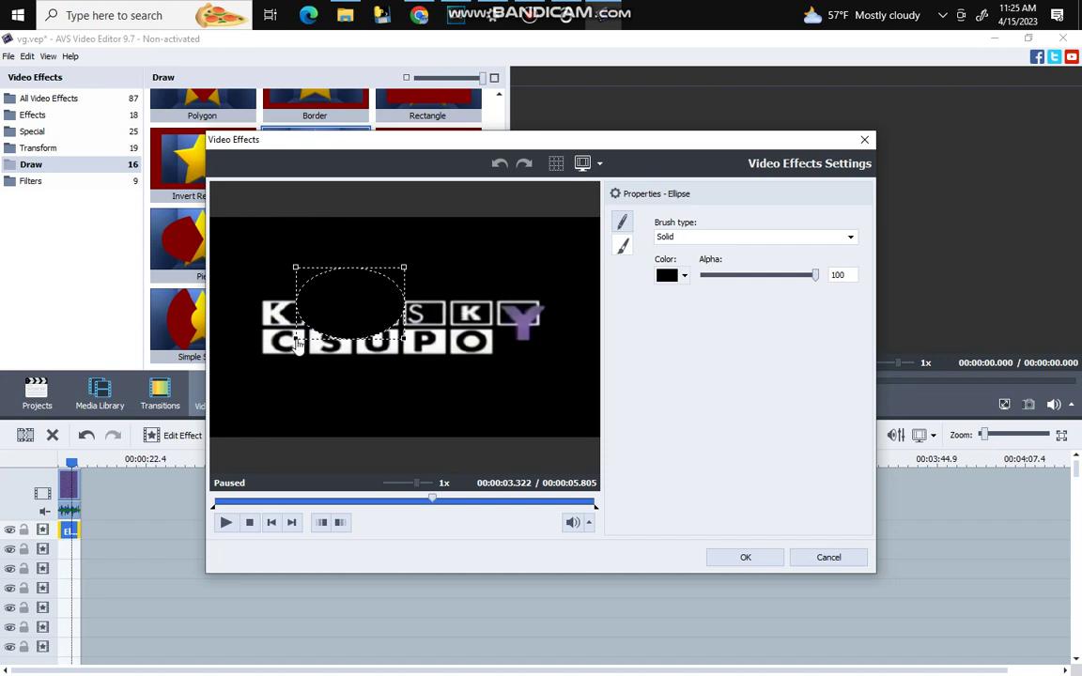
{"action": "left_click_drag", "start_coordinate": [296, 345], "coordinate": [303, 349]}
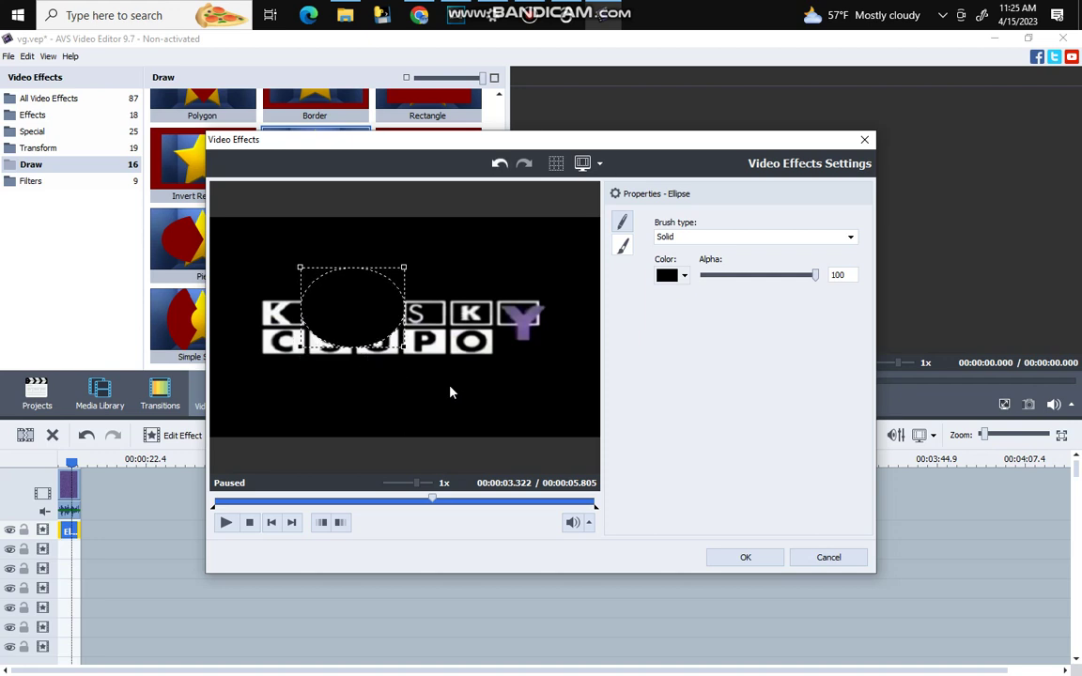
{"action": "left_click", "coordinate": [751, 560]}
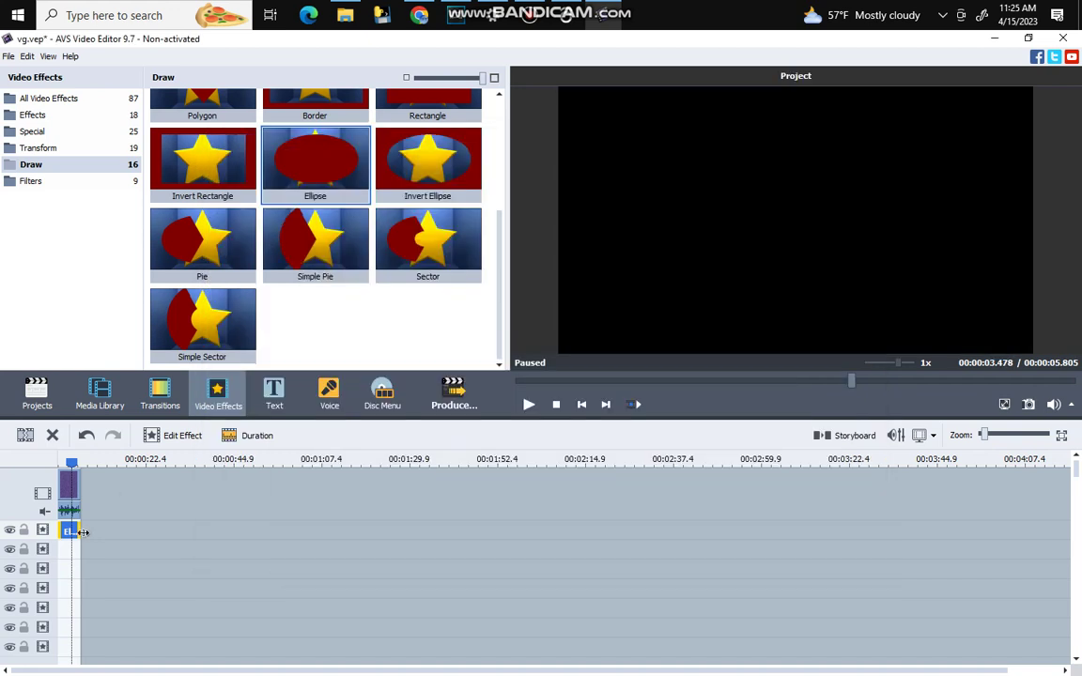
Duplicate the black ellipse onto the second effects track and fit the copy over the face's right eye.
{"action": "right_click", "coordinate": [70, 534]}
{"action": "left_click", "coordinate": [117, 621]}
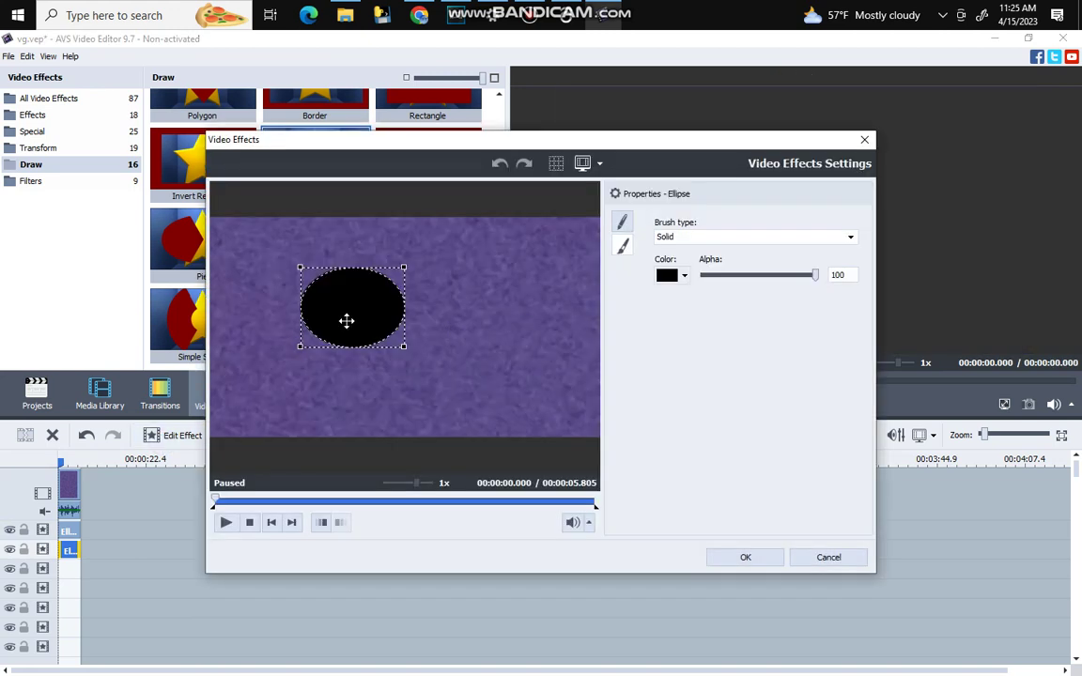
{"action": "left_click", "coordinate": [352, 503]}
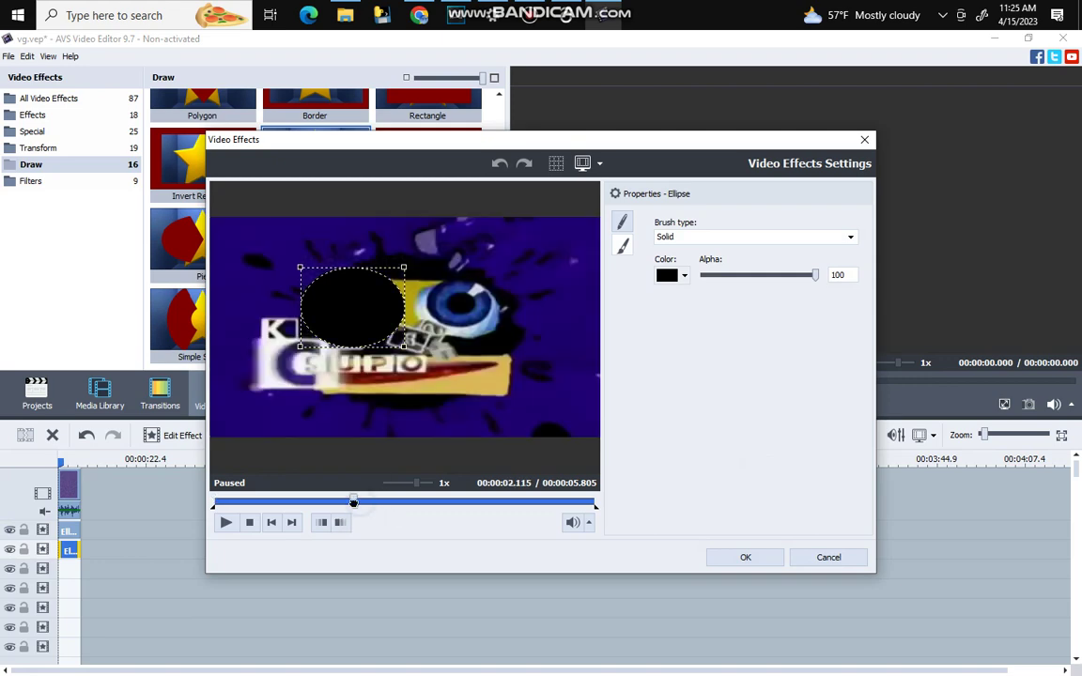
{"action": "left_click_drag", "start_coordinate": [398, 507], "coordinate": [524, 496]}
{"action": "left_click_drag", "start_coordinate": [341, 308], "coordinate": [449, 310]}
{"action": "left_click", "coordinate": [400, 503]}
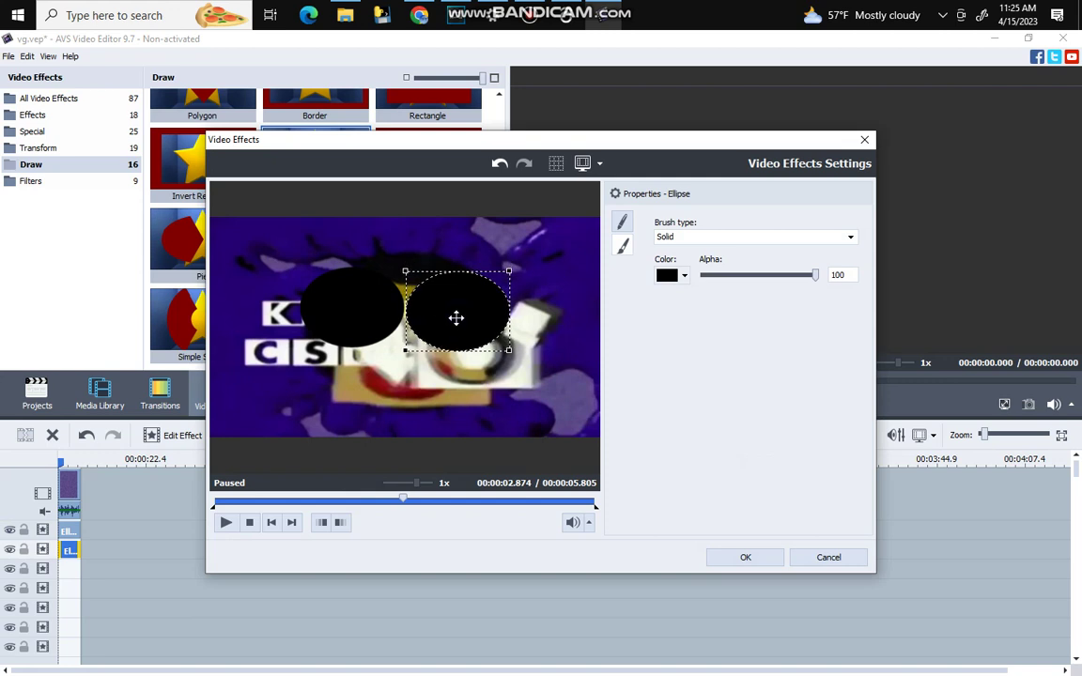
{"action": "left_click_drag", "start_coordinate": [455, 318], "coordinate": [456, 317]}
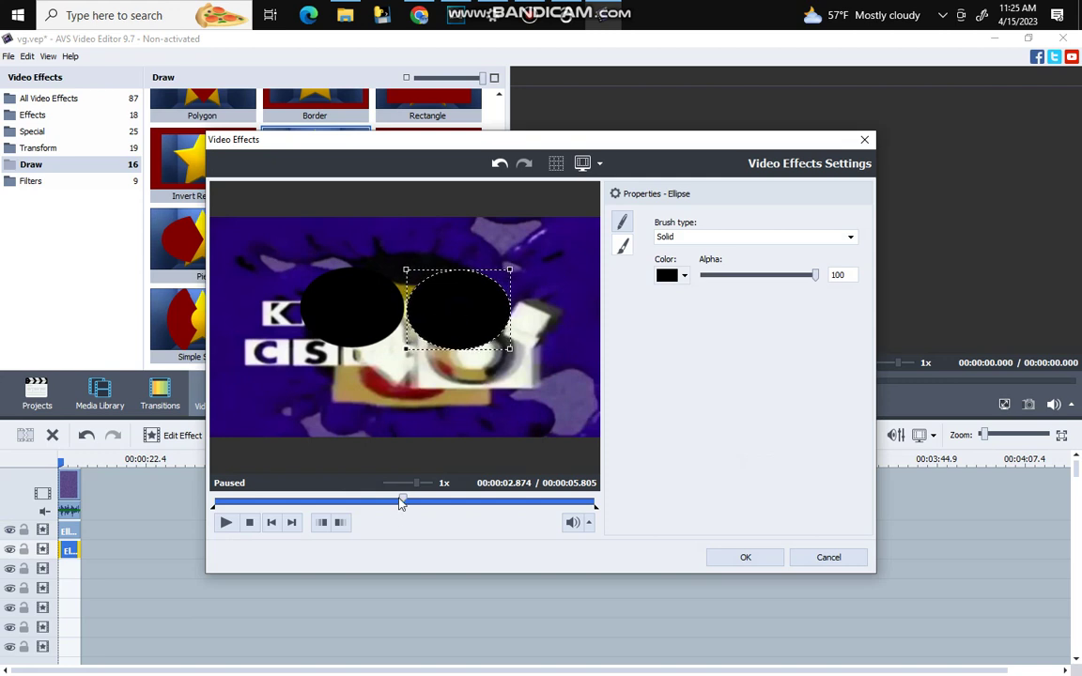
{"action": "left_click_drag", "start_coordinate": [338, 503], "coordinate": [367, 503]}
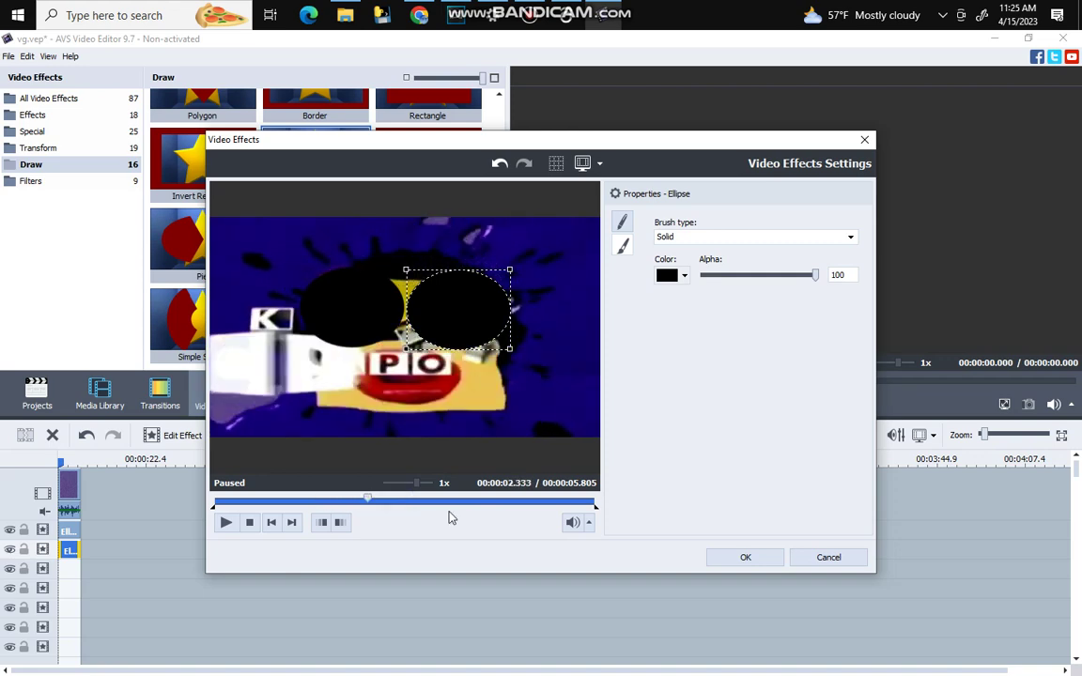
{"action": "left_click", "coordinate": [735, 559]}
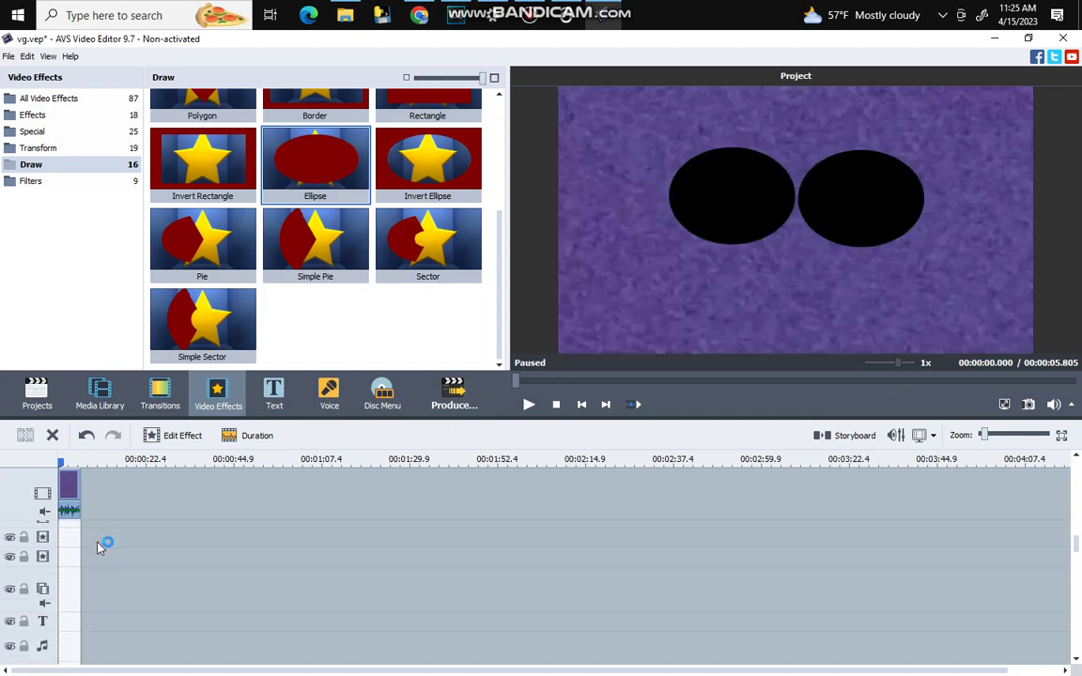
Add the first Klasky Csupo clip's sound to the first audio track and raise its Pitch Shift rate.
{"action": "left_click", "coordinate": [99, 394]}
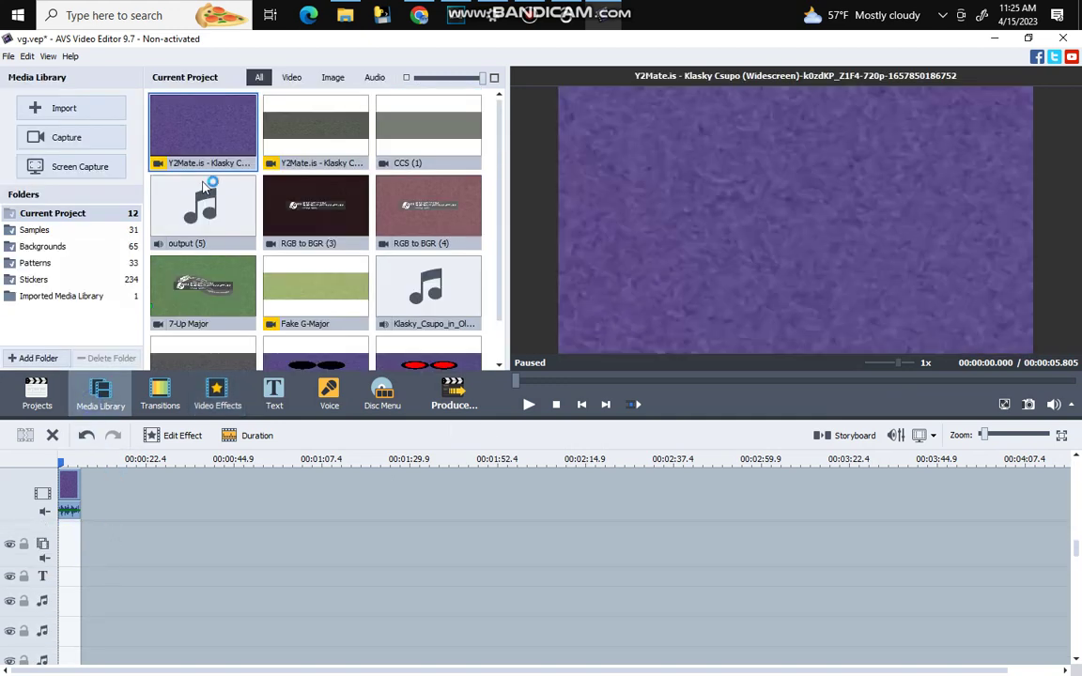
{"action": "left_click_drag", "start_coordinate": [175, 134], "coordinate": [63, 605]}
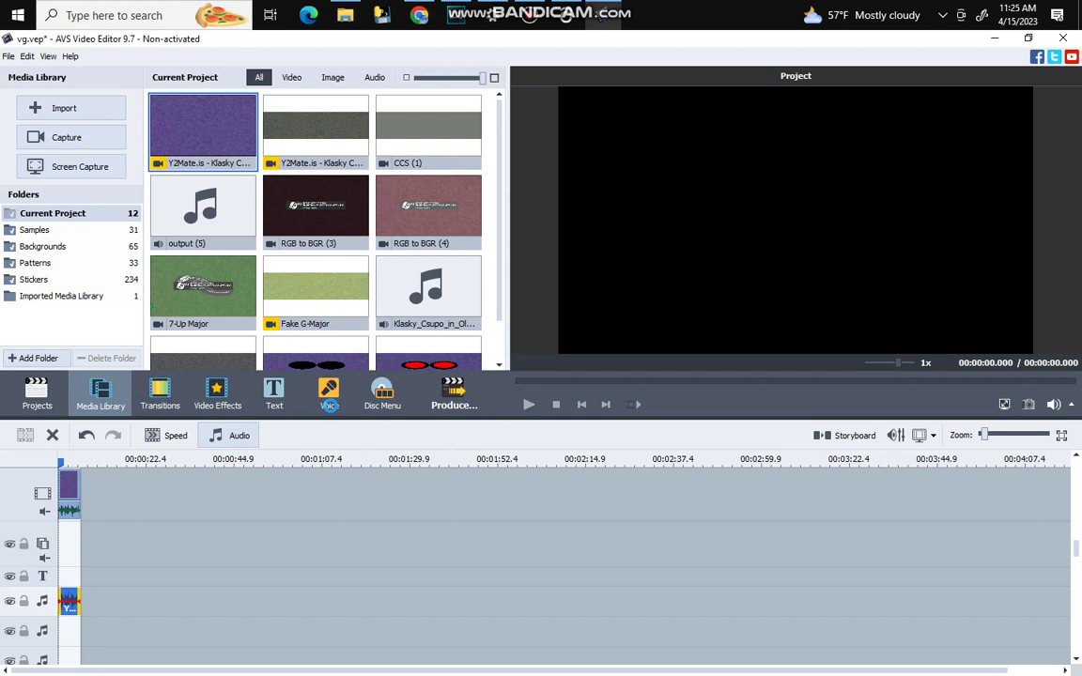
{"action": "left_click", "coordinate": [230, 434]}
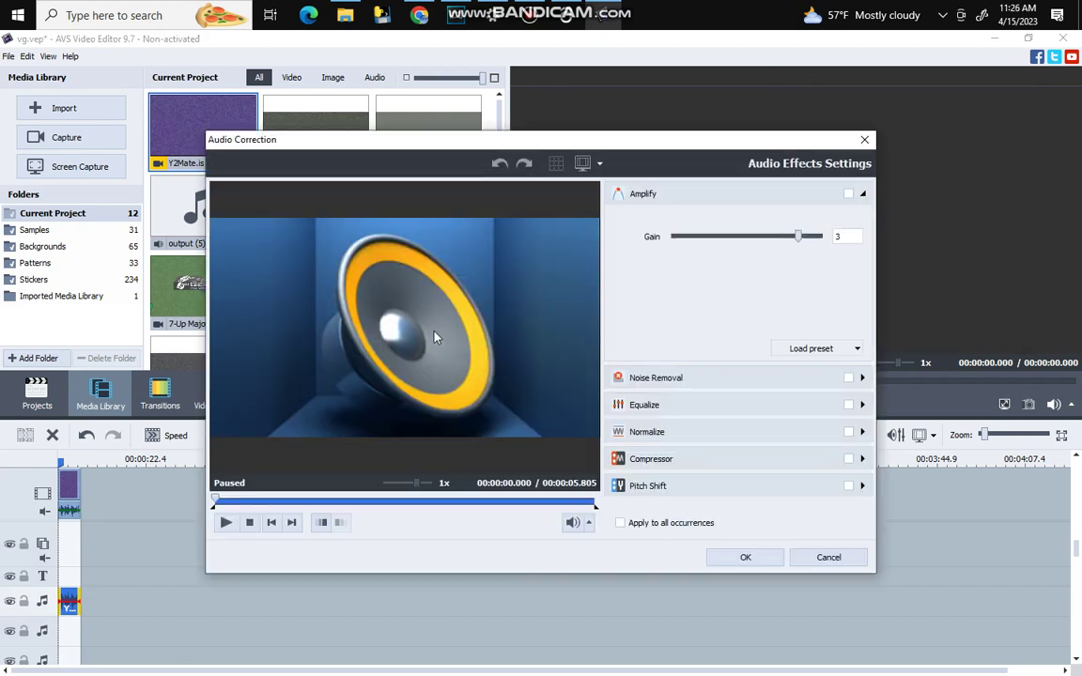
{"action": "left_click", "coordinate": [669, 492]}
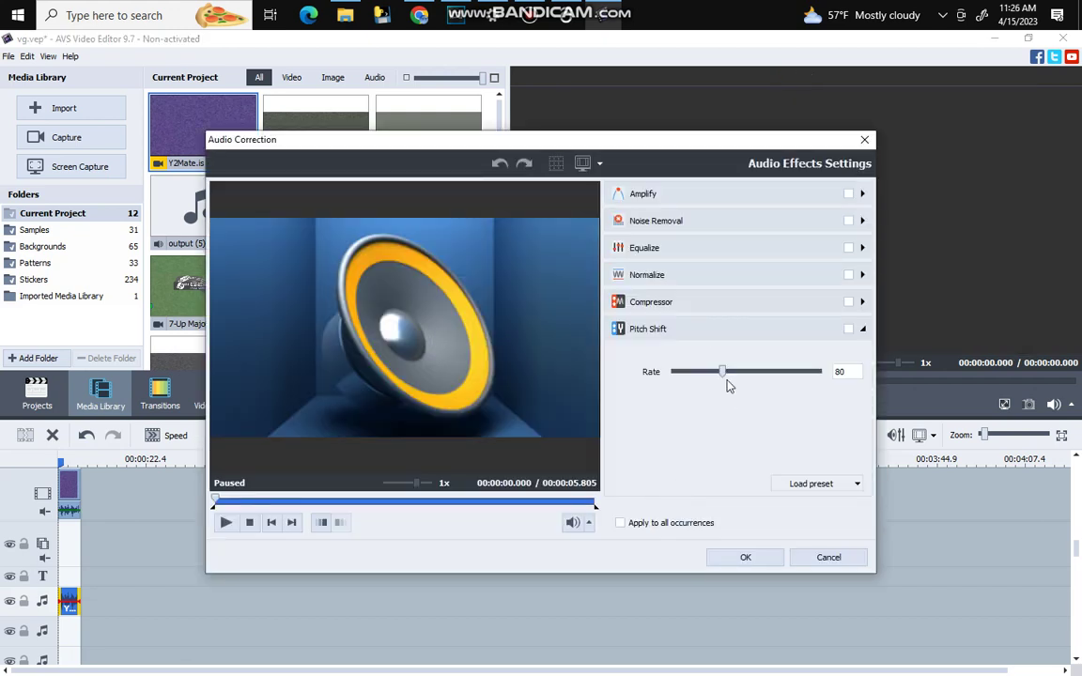
{"action": "left_click_drag", "start_coordinate": [721, 374], "coordinate": [752, 380]}
{"action": "left_click", "coordinate": [777, 556]}
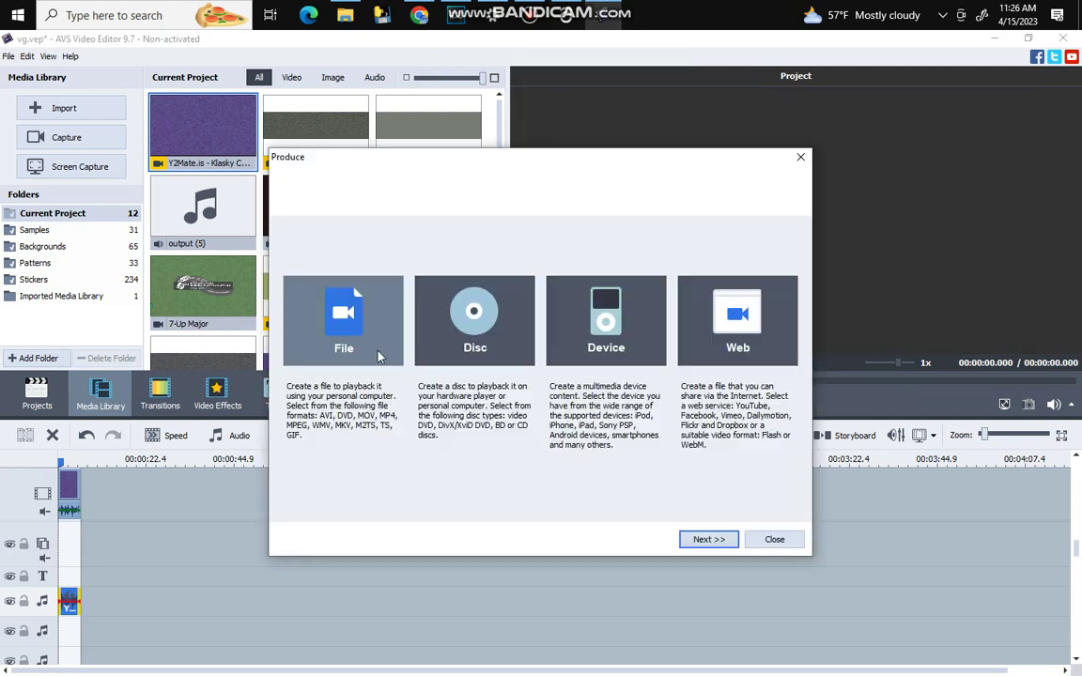
Configure the MPEG file export with a frame width of 1920, a video bitrate of 4500 and a 60 fps frame rate.
{"action": "left_click", "coordinate": [379, 355]}
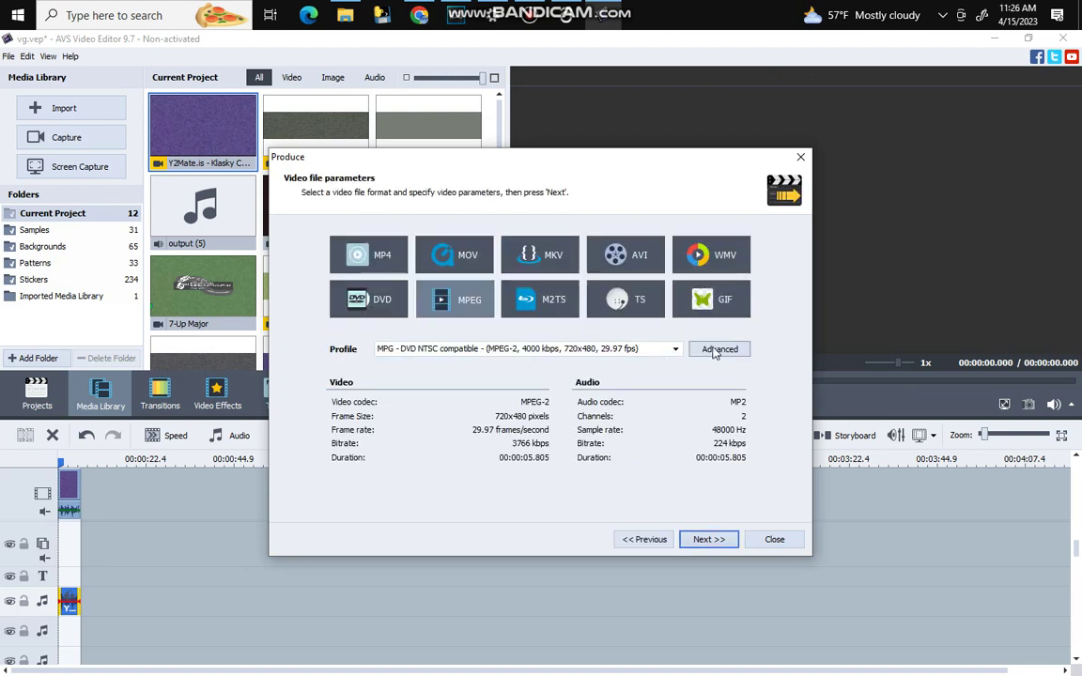
{"action": "left_click", "coordinate": [718, 349]}
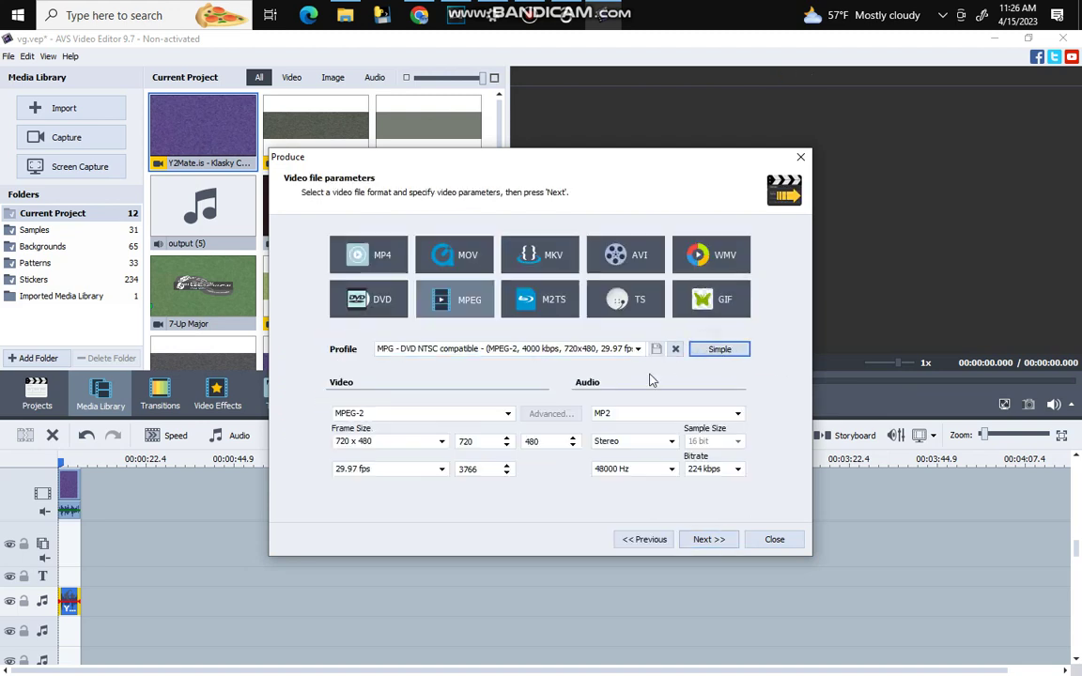
{"action": "double_click", "coordinate": [483, 442]}
{"action": "type", "text": "19"}
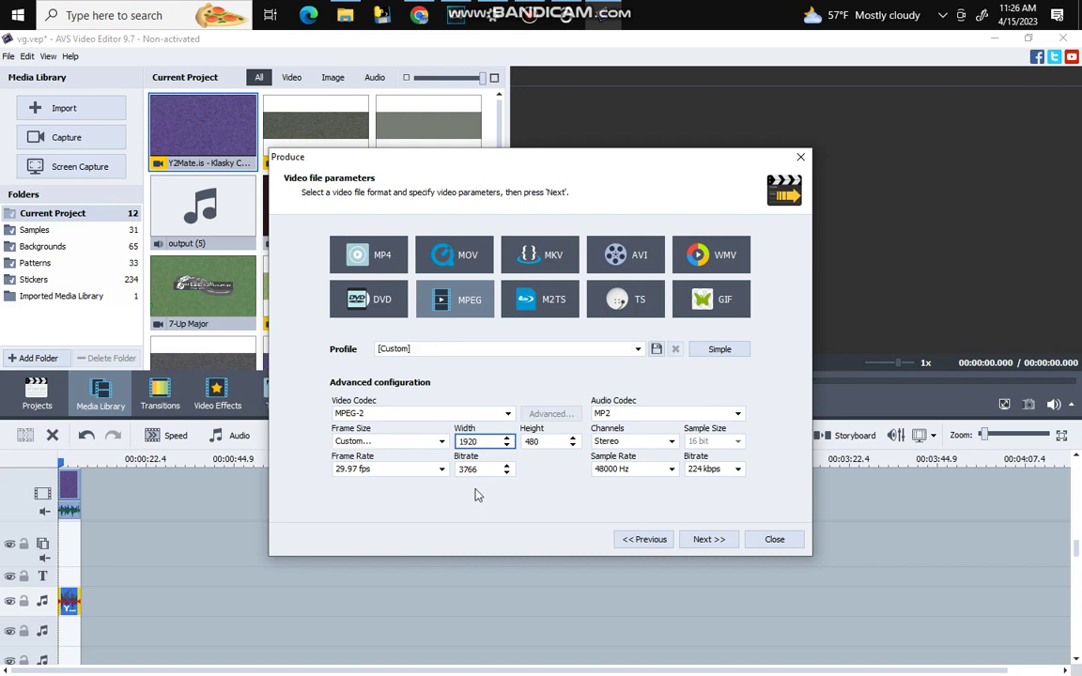
{"action": "double_click", "coordinate": [479, 470]}
{"action": "key", "text": "BackSpace"}
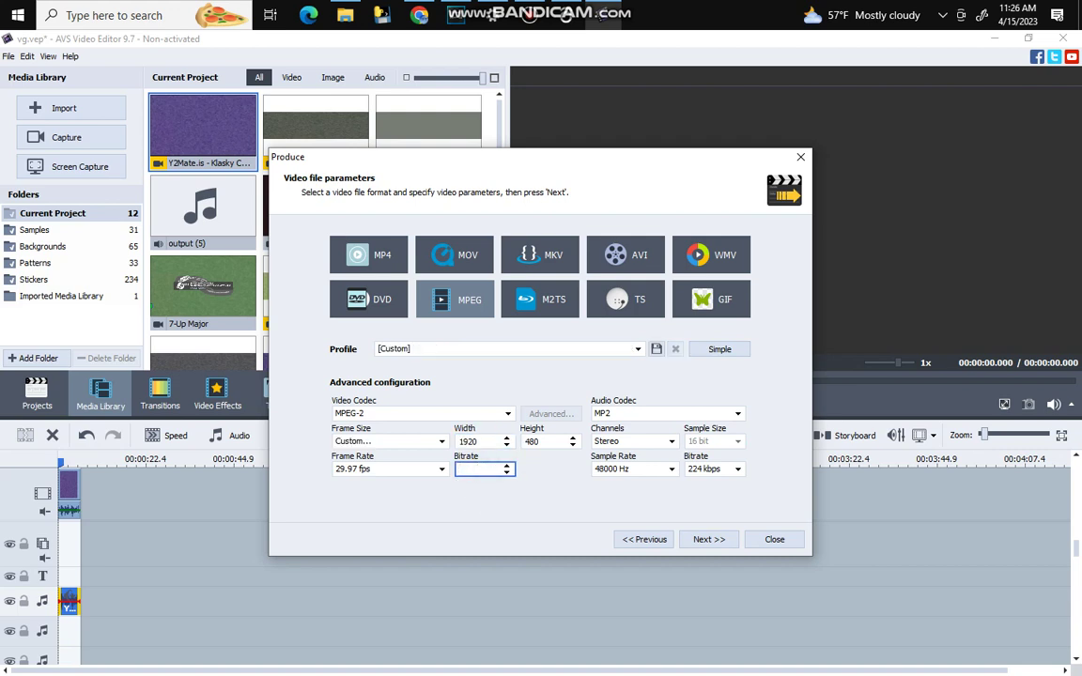
{"action": "left_click", "coordinate": [423, 470]}
{"action": "left_click", "coordinate": [425, 614]}
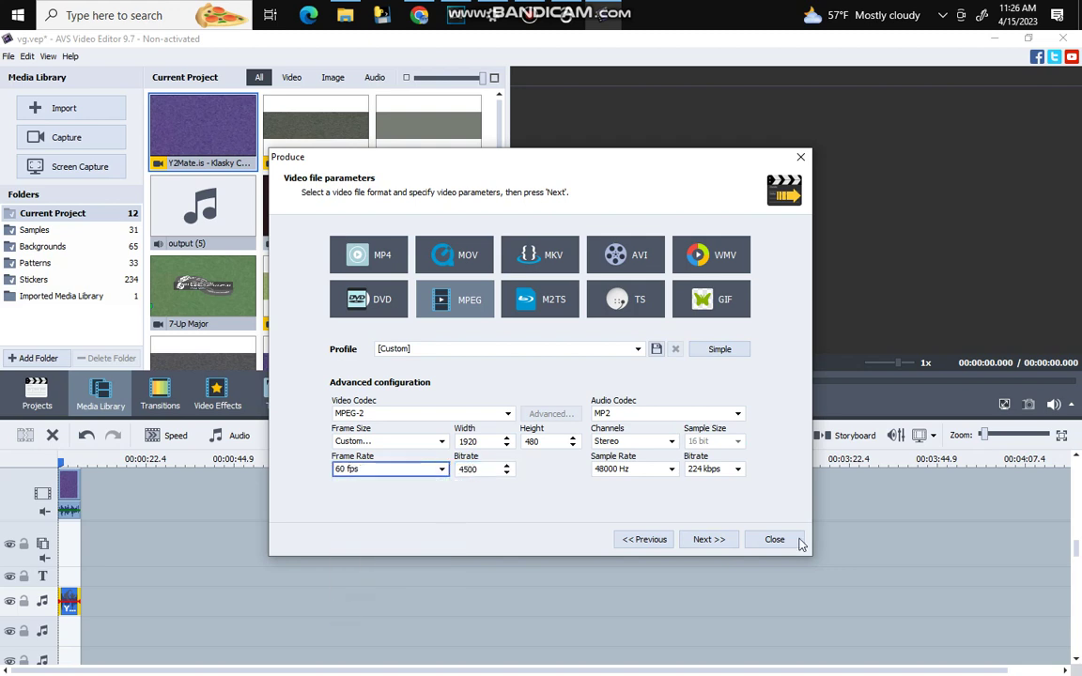
Continue to the movie creation settings and name the output file EXE Effect.
{"action": "left_click", "coordinate": [706, 541]}
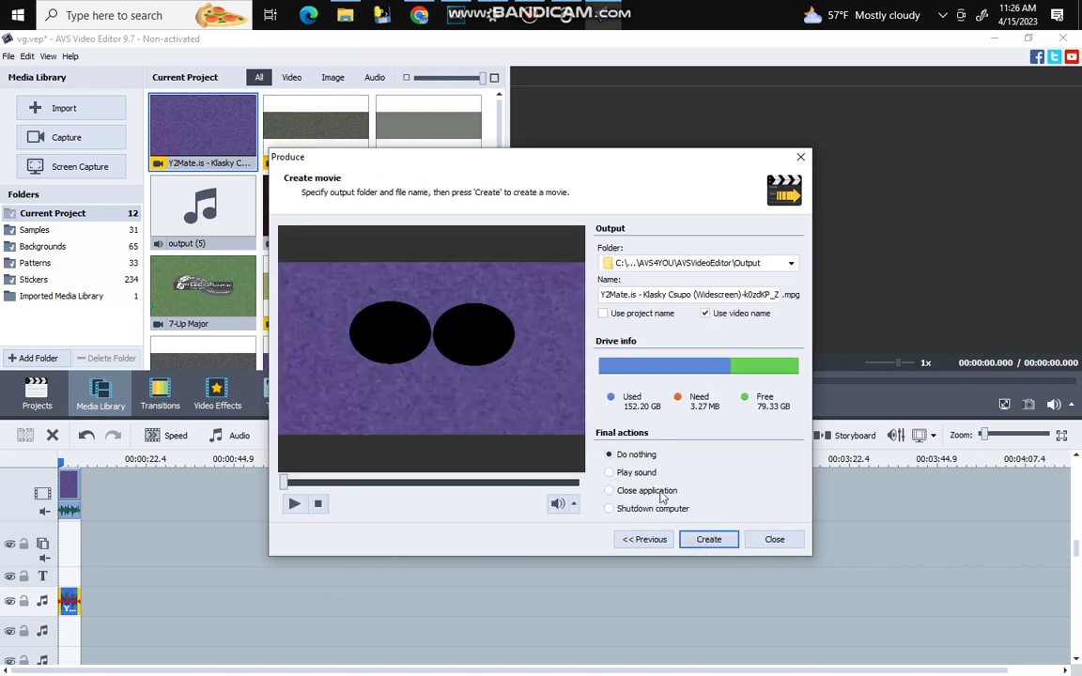
{"action": "triple_click", "coordinate": [690, 294]}
{"action": "key", "text": "BackSpace"}
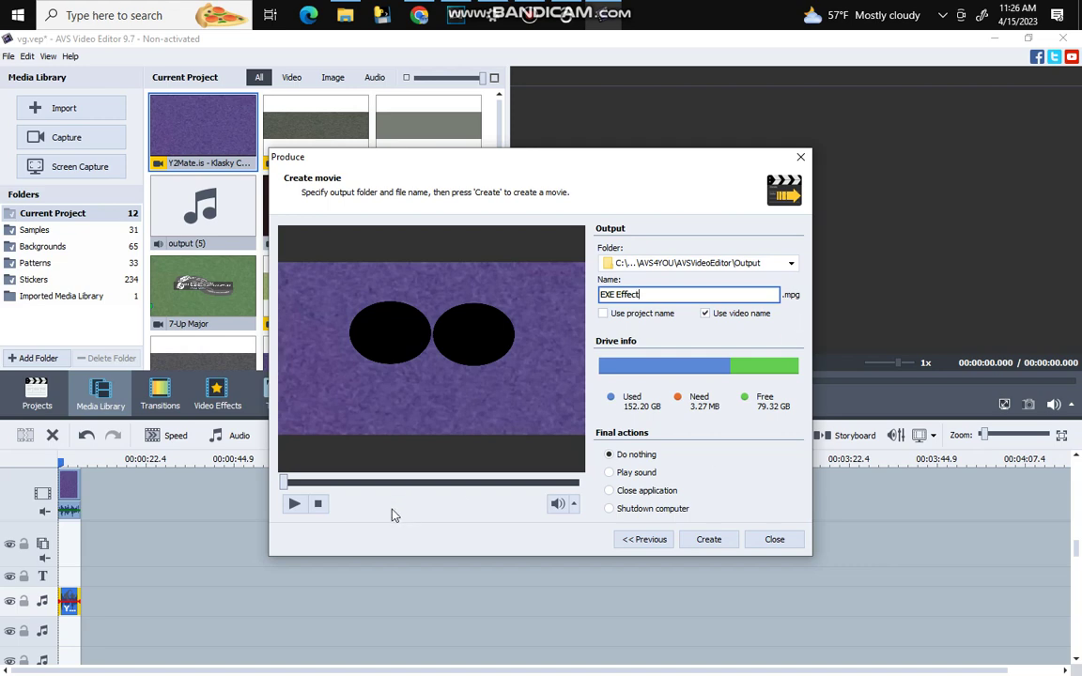
Preview the movie briefly, create the EXE Effect MPEG file over the existing one, and close the completion notice.
{"action": "left_click", "coordinate": [294, 503]}
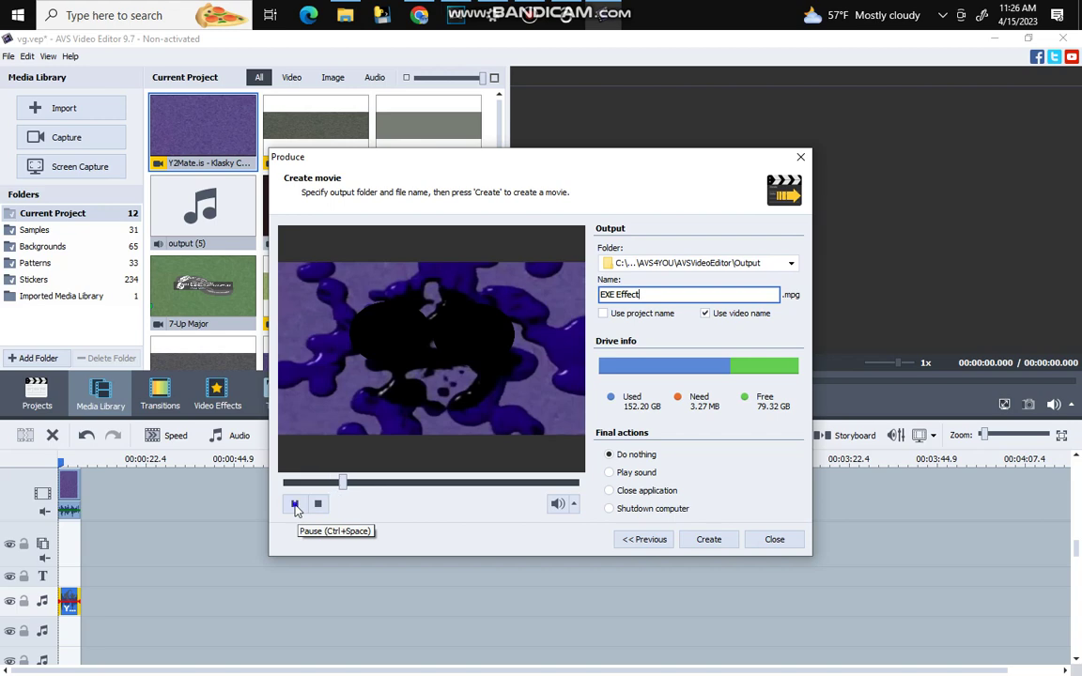
{"action": "left_click", "coordinate": [294, 504]}
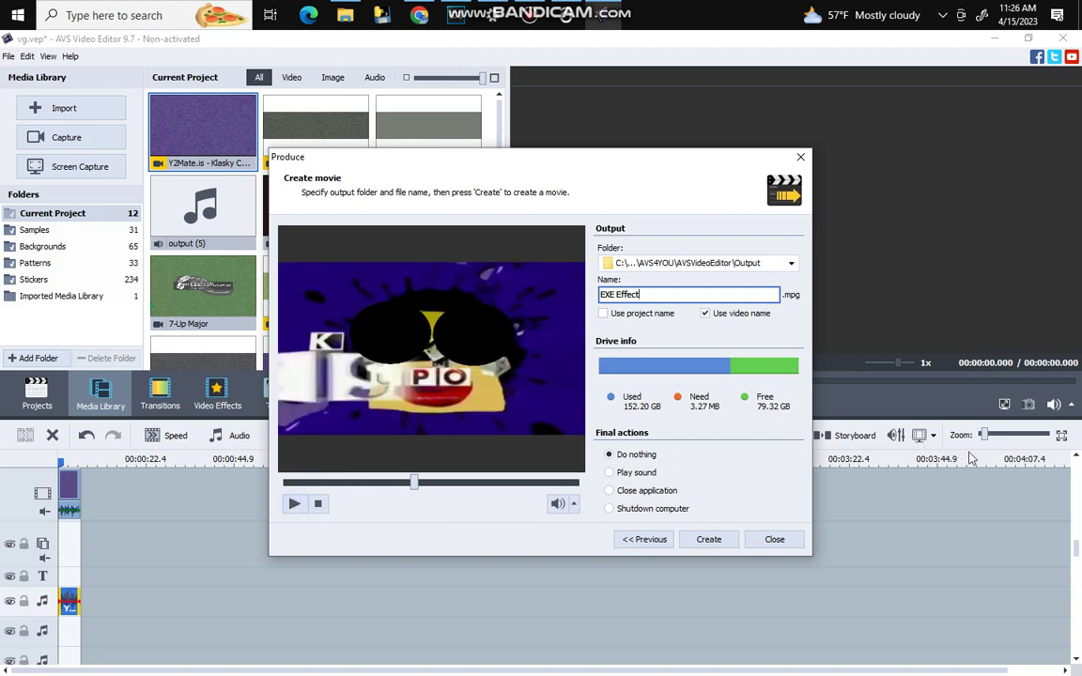
{"action": "left_click", "coordinate": [703, 546]}
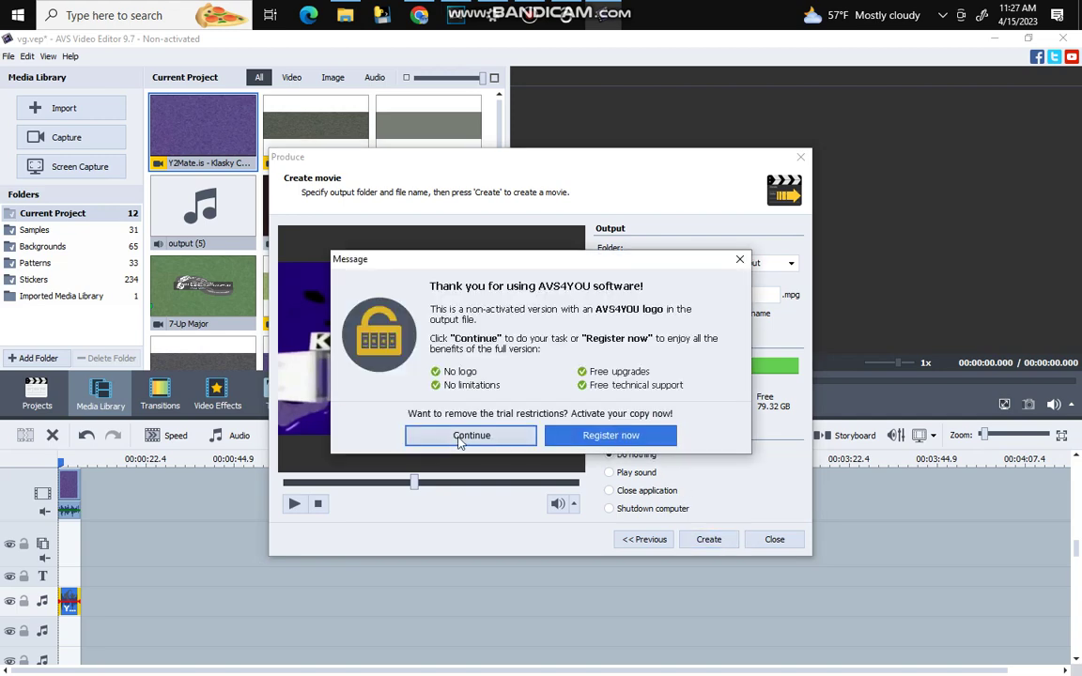
{"action": "left_click", "coordinate": [459, 439]}
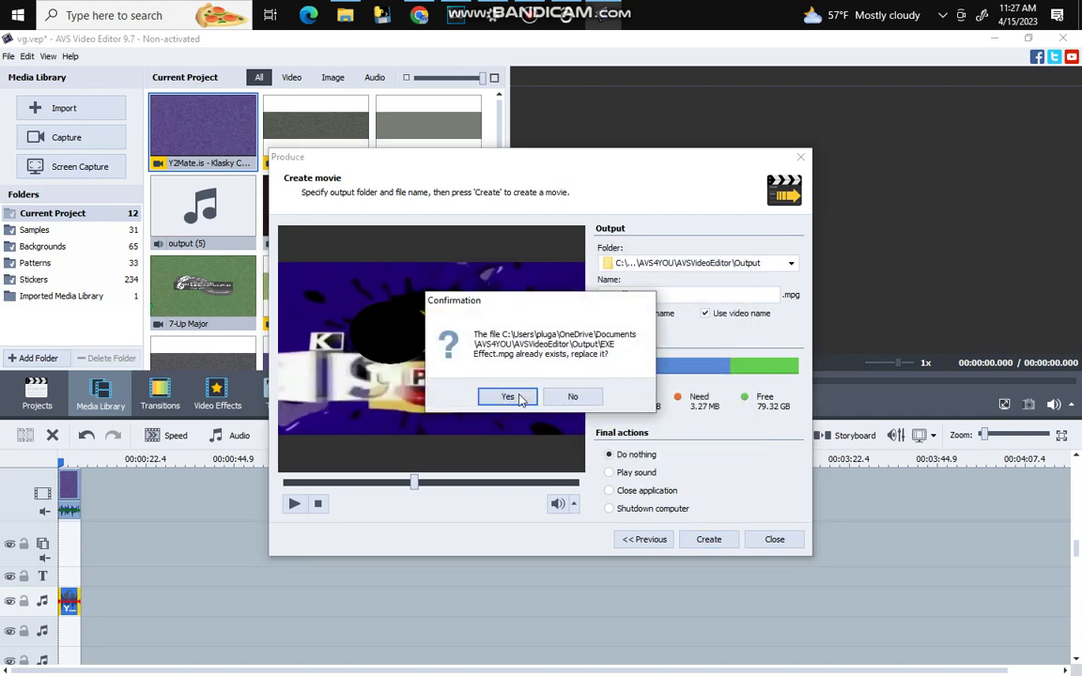
{"action": "left_click", "coordinate": [513, 395]}
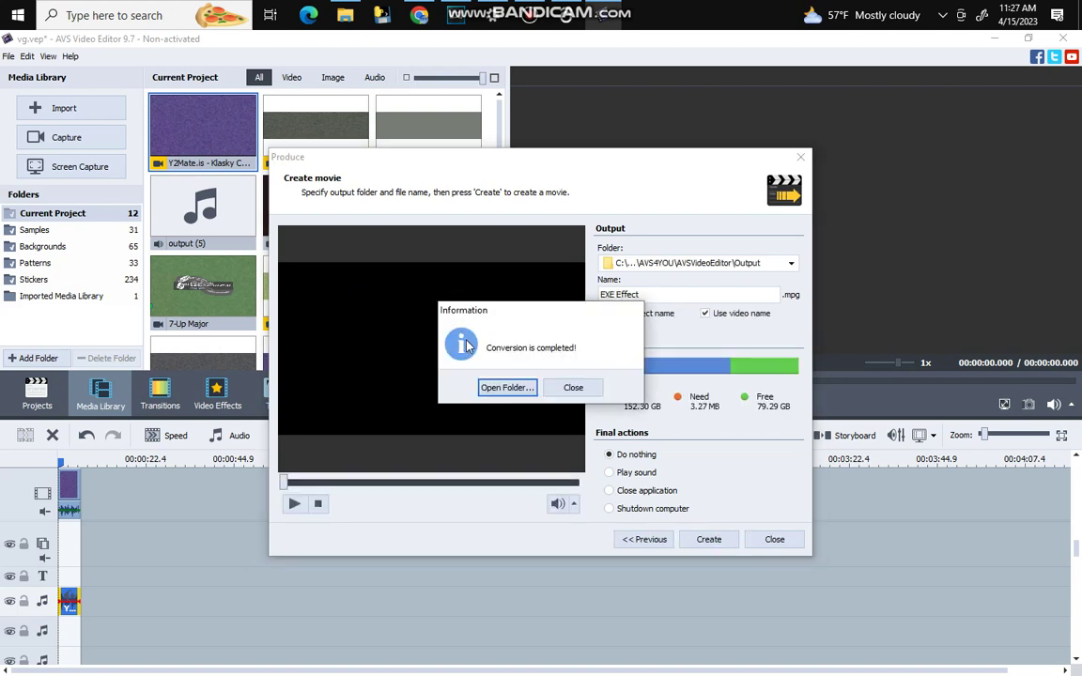
{"action": "left_click", "coordinate": [582, 389]}
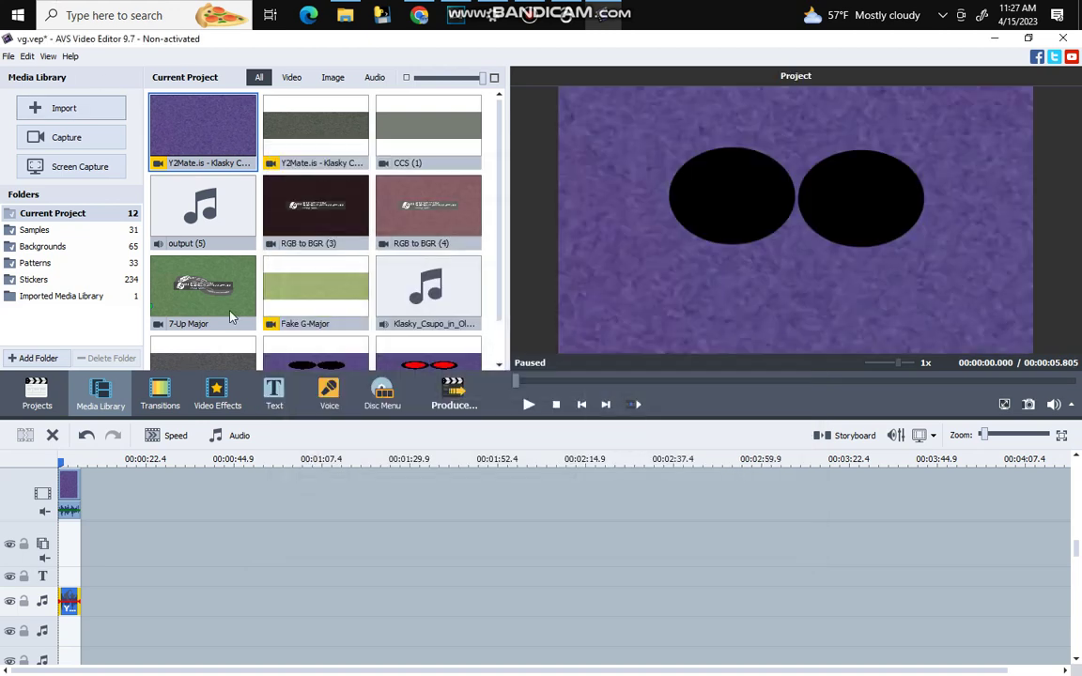
Import the rendered EXE Effect video from the Output folder into the current project's media.
{"action": "scroll", "coordinate": [206, 279], "scroll_direction": "down", "scroll_amount": 1}
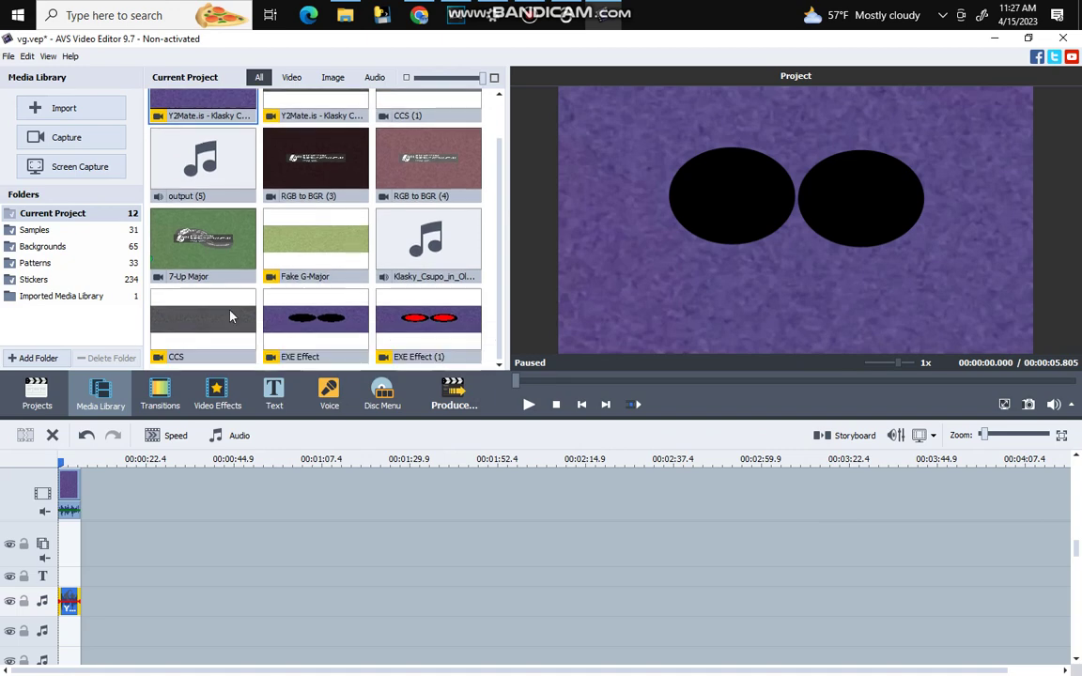
{"action": "left_click", "coordinate": [49, 113]}
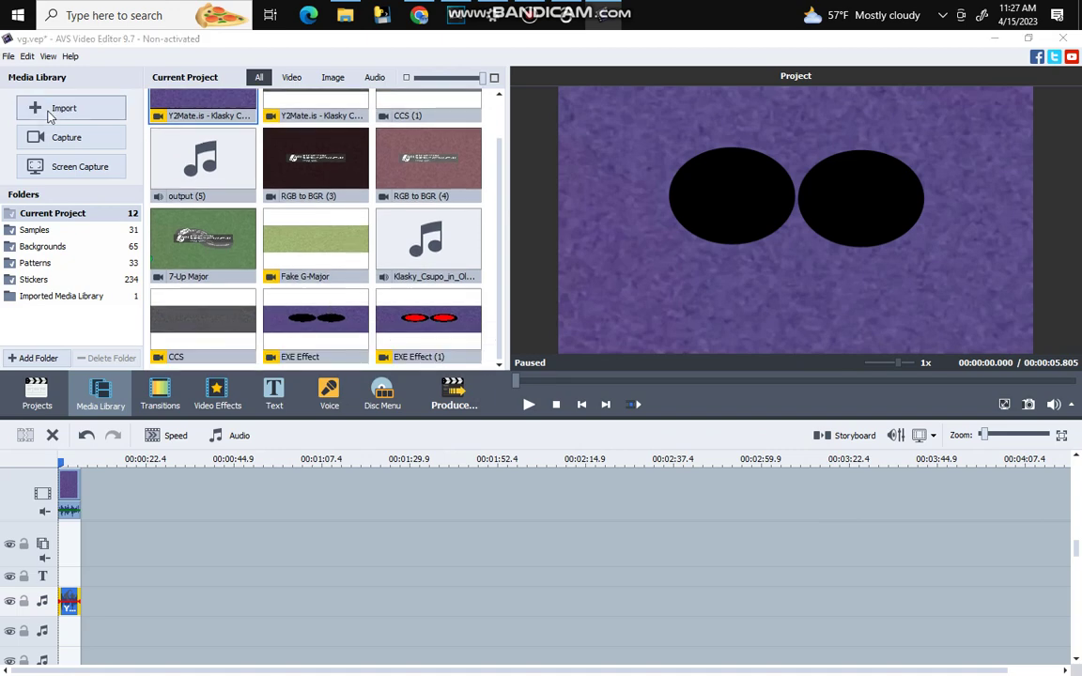
{"action": "scroll", "coordinate": [507, 329], "scroll_direction": "down", "scroll_amount": 1}
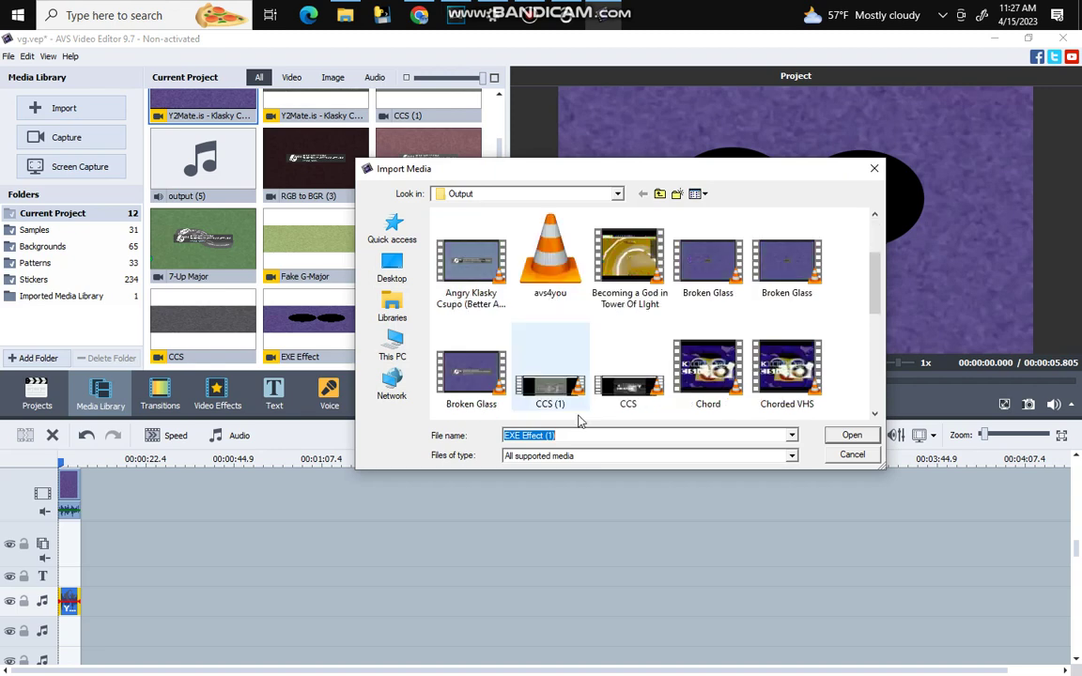
{"action": "scroll", "coordinate": [563, 371], "scroll_direction": "down", "scroll_amount": 3}
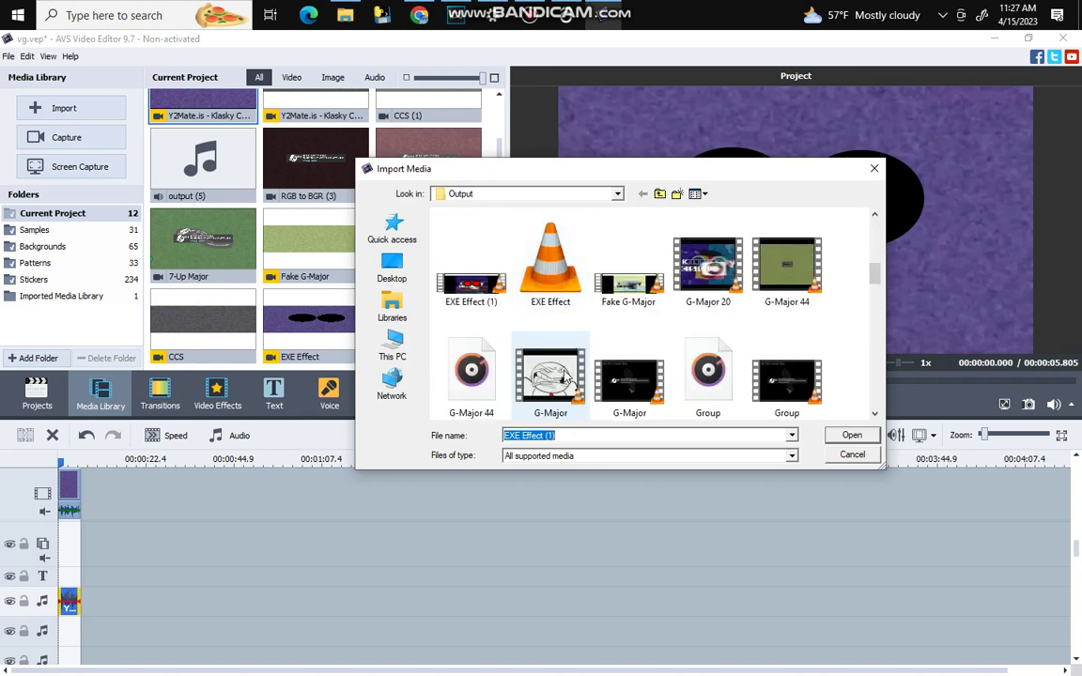
{"action": "scroll", "coordinate": [555, 343], "scroll_direction": "up", "scroll_amount": 1}
{"action": "scroll", "coordinate": [555, 343], "scroll_direction": "down", "scroll_amount": 1}
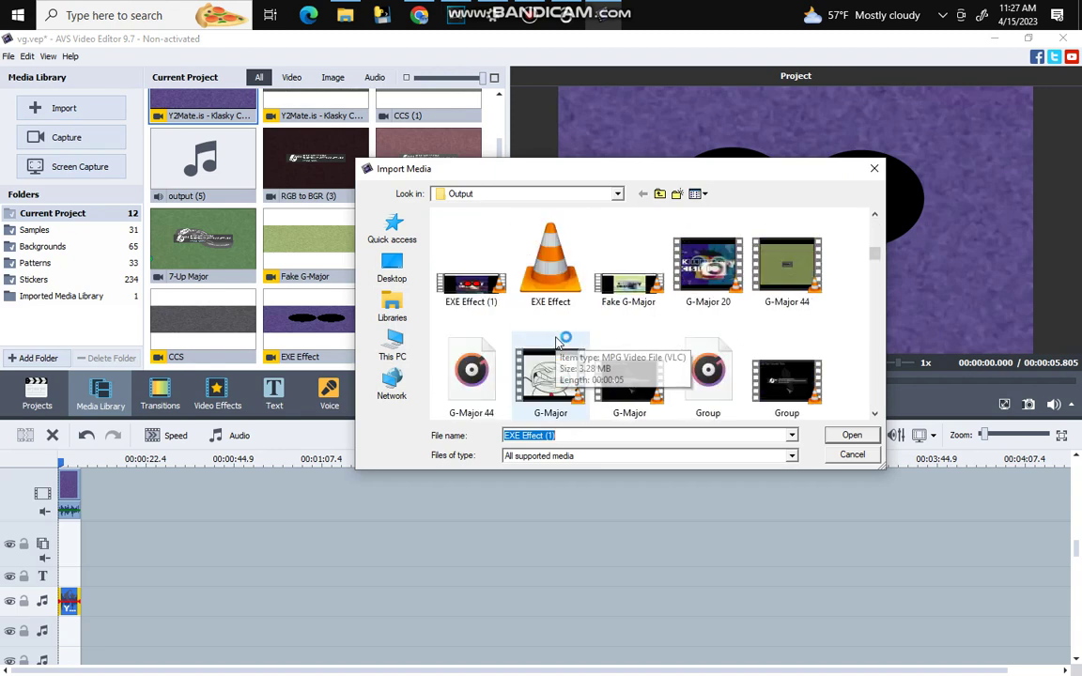
{"action": "left_click", "coordinate": [550, 268]}
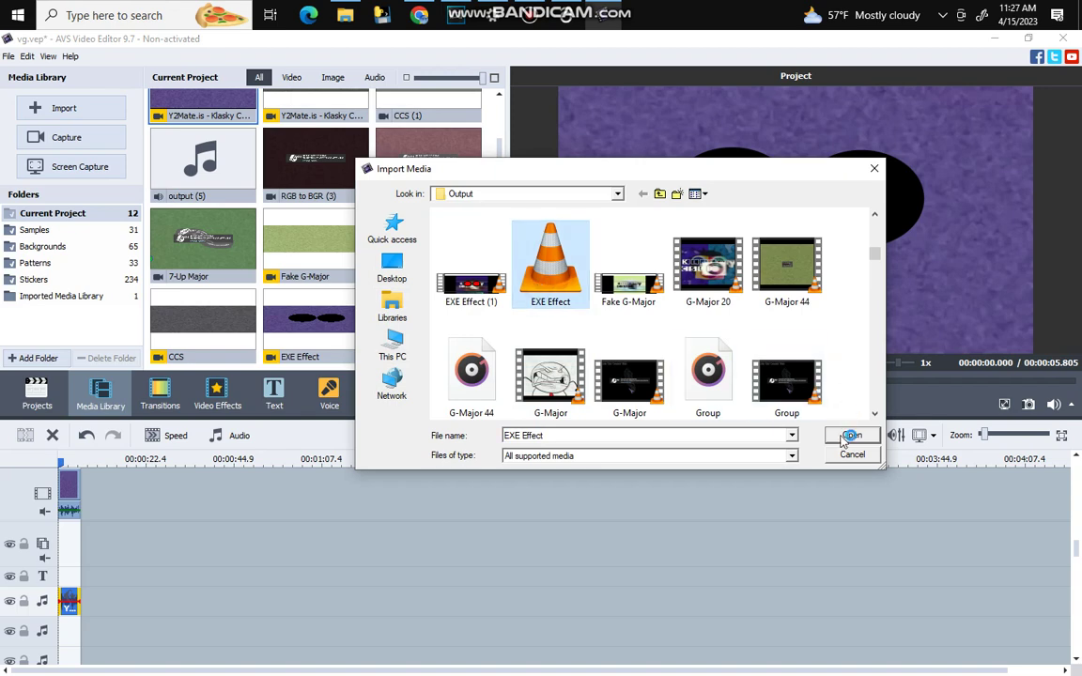
{"action": "left_click", "coordinate": [850, 434]}
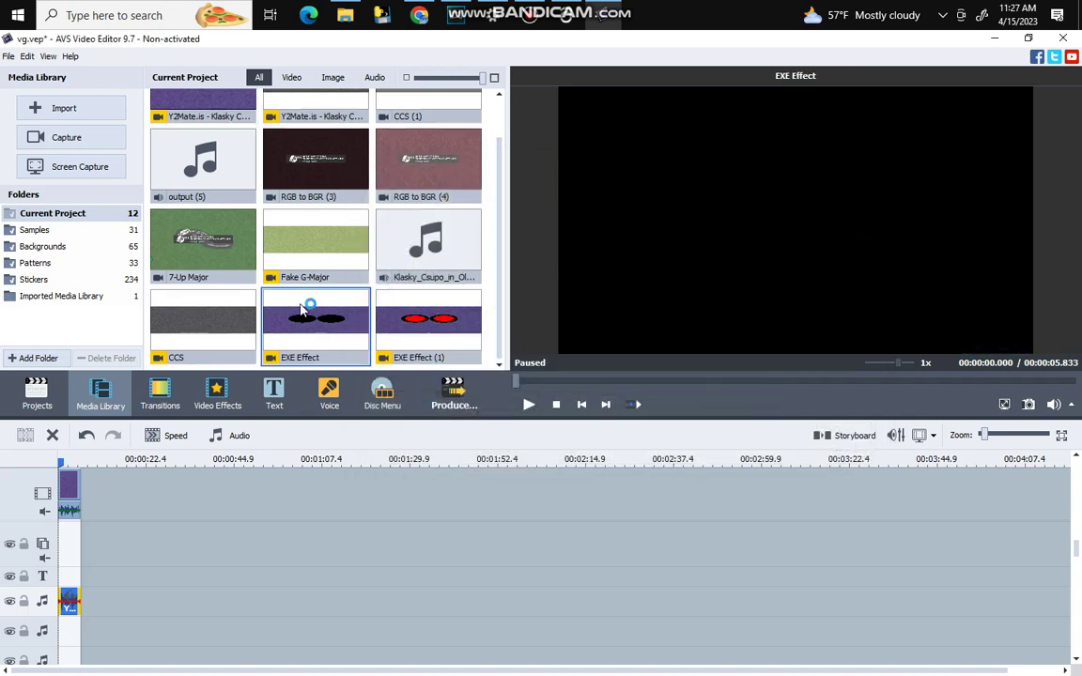
Replace the original clip and its overlays on the timeline with the imported EXE Effect video and play it.
{"action": "left_click_drag", "start_coordinate": [89, 490], "coordinate": [131, 491]}
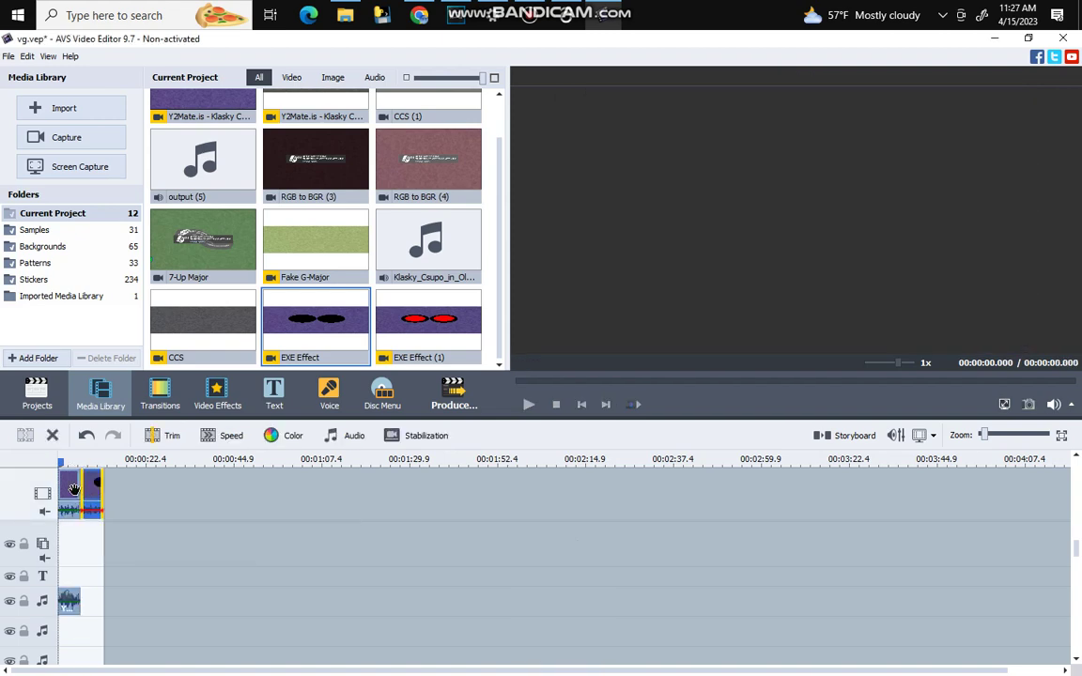
{"action": "right_click", "coordinate": [76, 488]}
{"action": "left_click", "coordinate": [89, 480]}
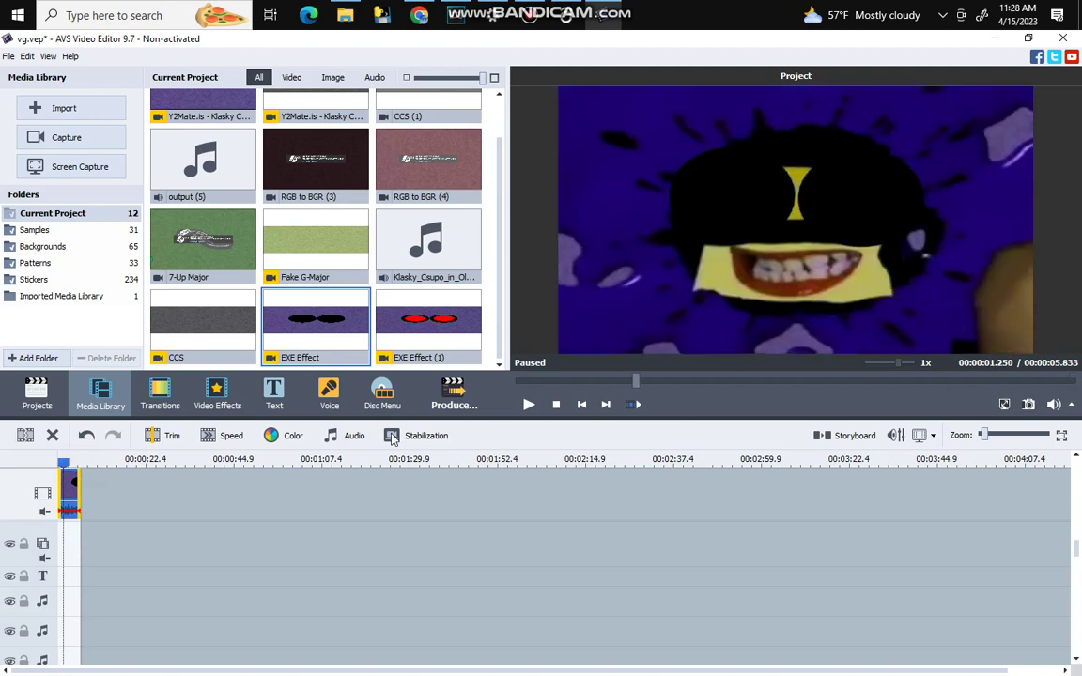
{"action": "left_click", "coordinate": [528, 404]}
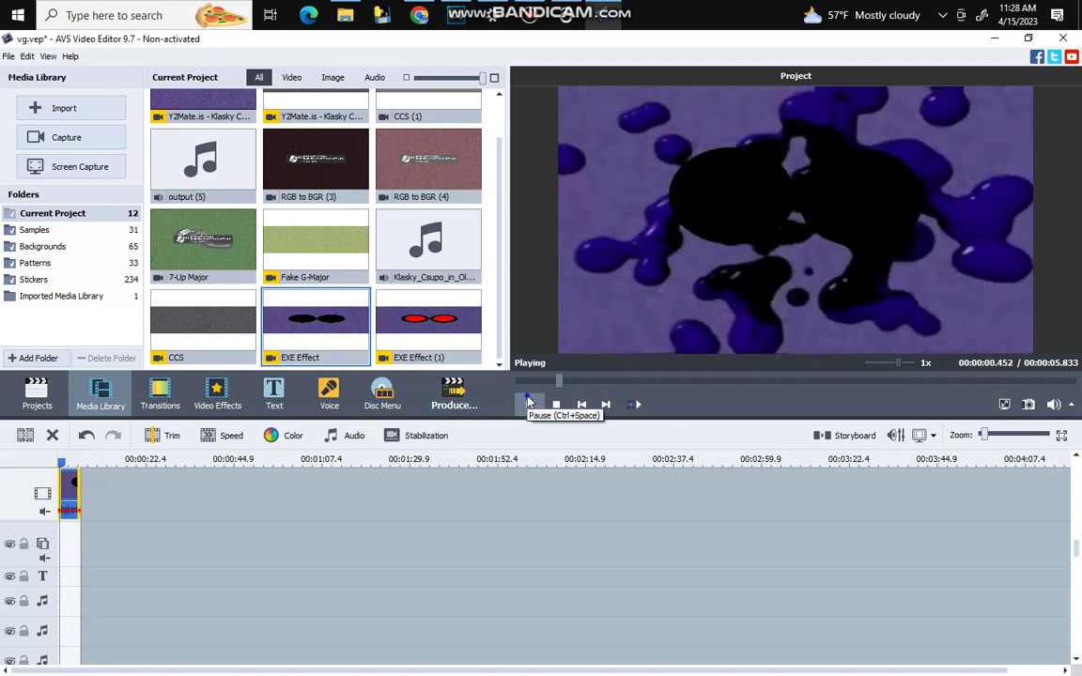
{"action": "left_click", "coordinate": [528, 403]}
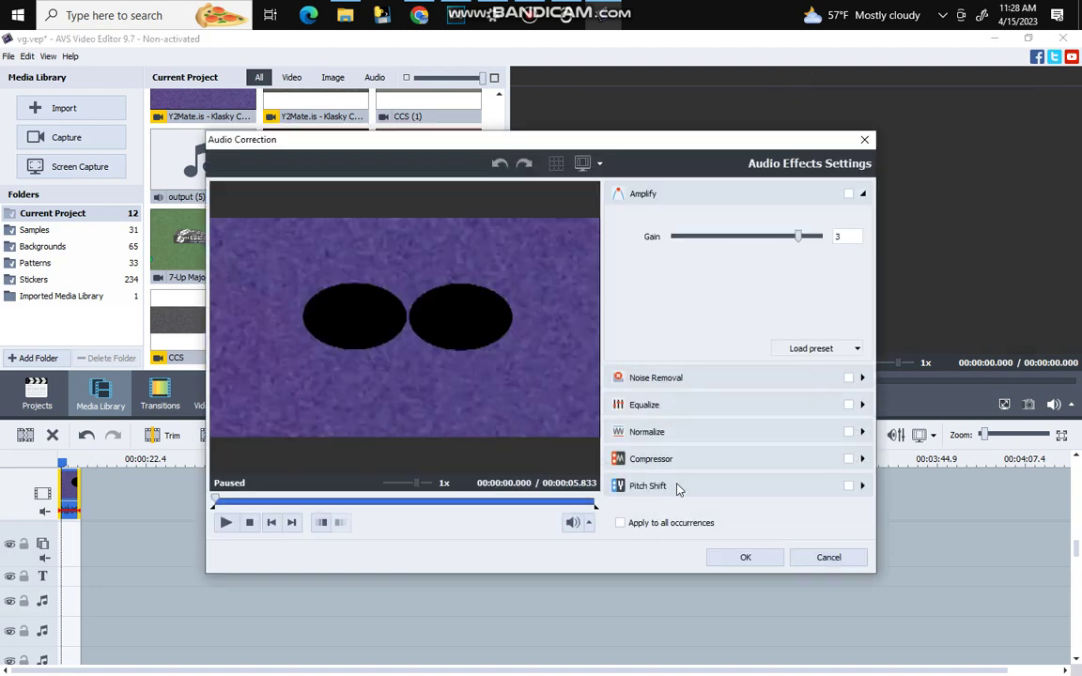
Enable Pitch Shift on the EXE Effect clip's audio and adjust its rate.
{"action": "left_click", "coordinate": [694, 486]}
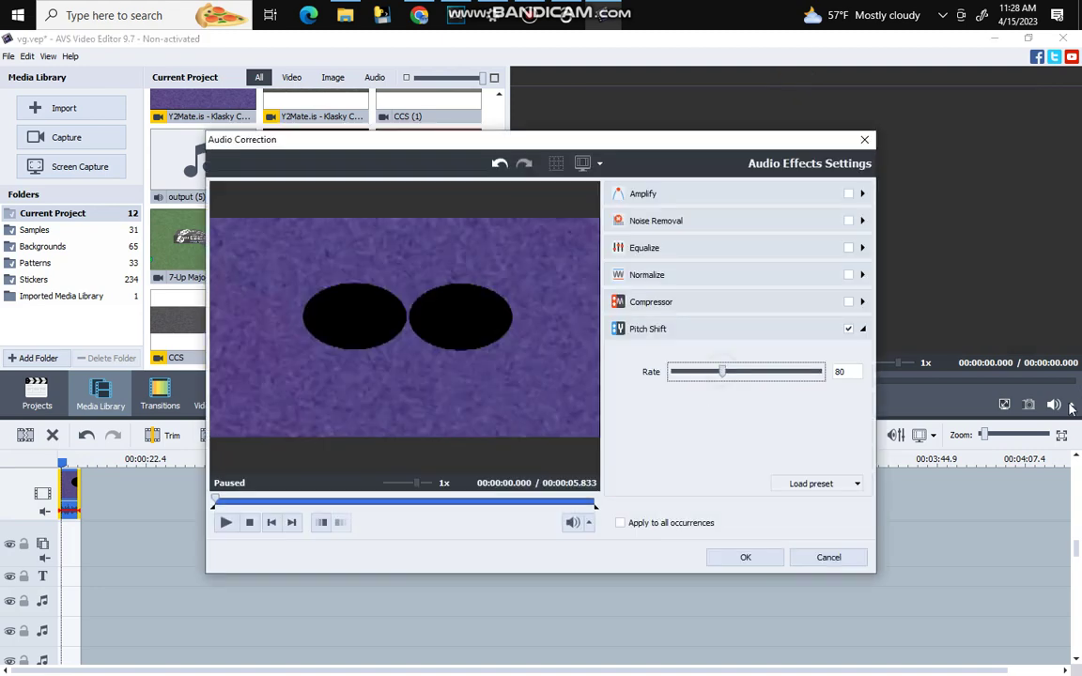
{"action": "left_click_drag", "start_coordinate": [723, 372], "coordinate": [825, 486]}
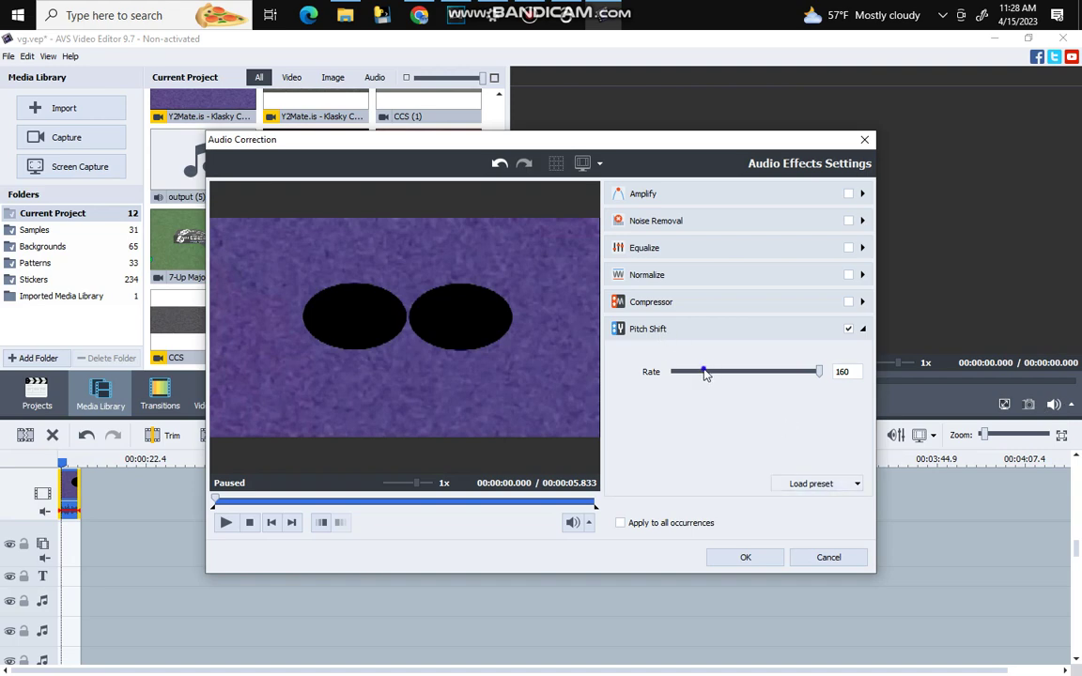
{"action": "left_click", "coordinate": [811, 482]}
{"action": "left_click", "coordinate": [811, 524]}
{"action": "left_click", "coordinate": [745, 558]}
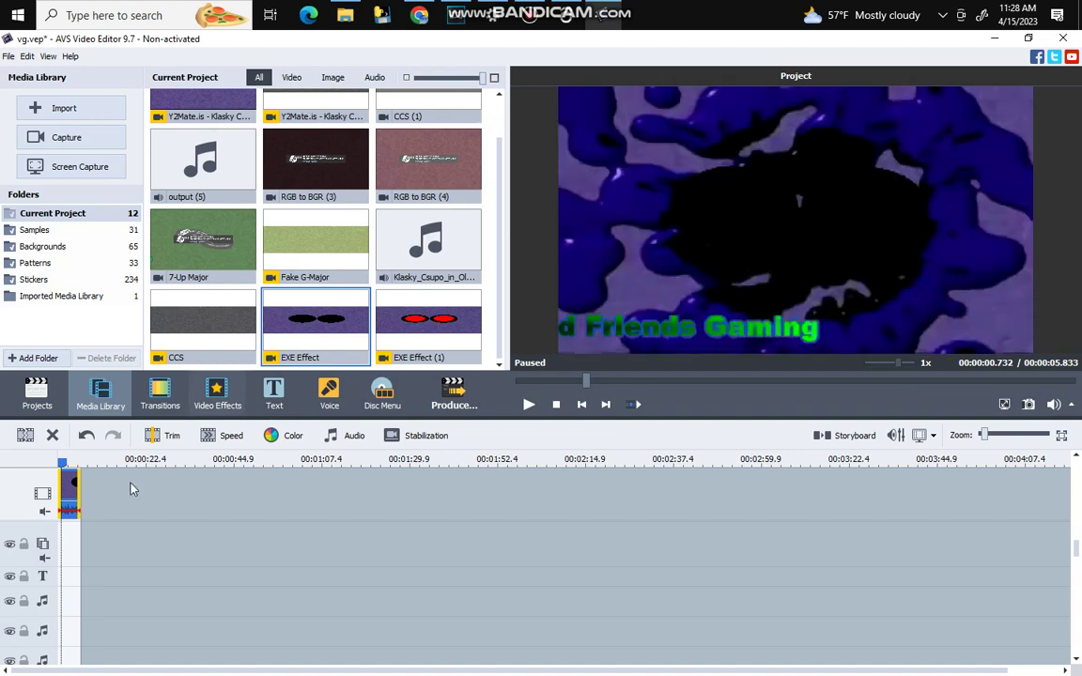
Add an Ellipse effect to the first effects track beneath the EXE Effect clip and colour it solid red.
{"action": "left_click_drag", "start_coordinate": [586, 380], "coordinate": [761, 393]}
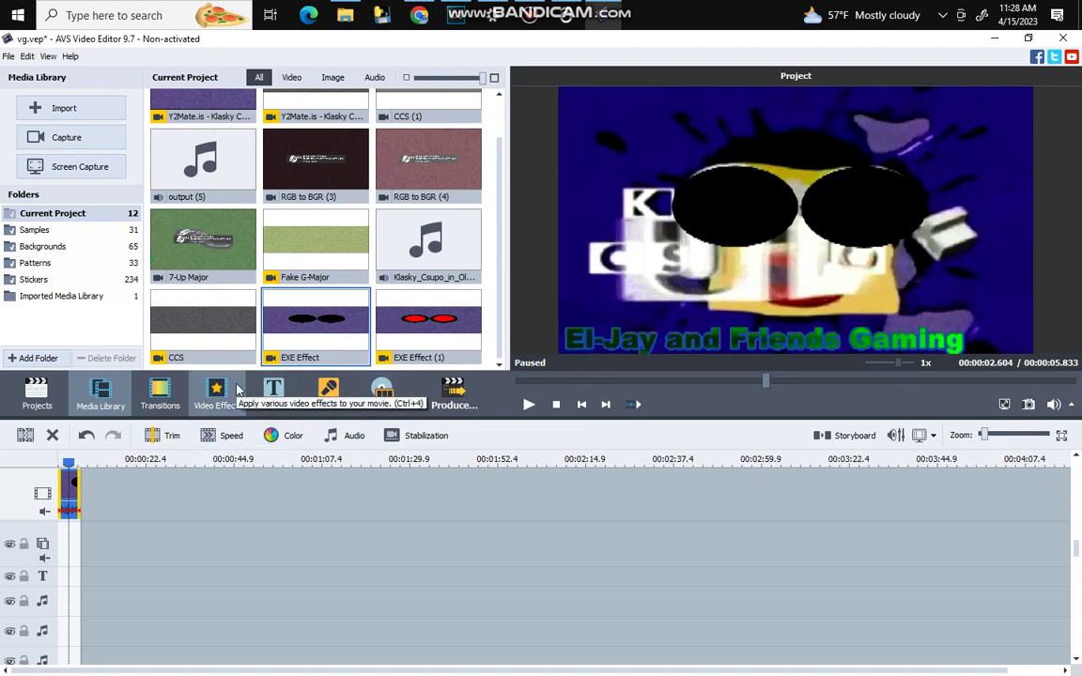
{"action": "scroll", "coordinate": [160, 633], "scroll_direction": "down", "scroll_amount": 4}
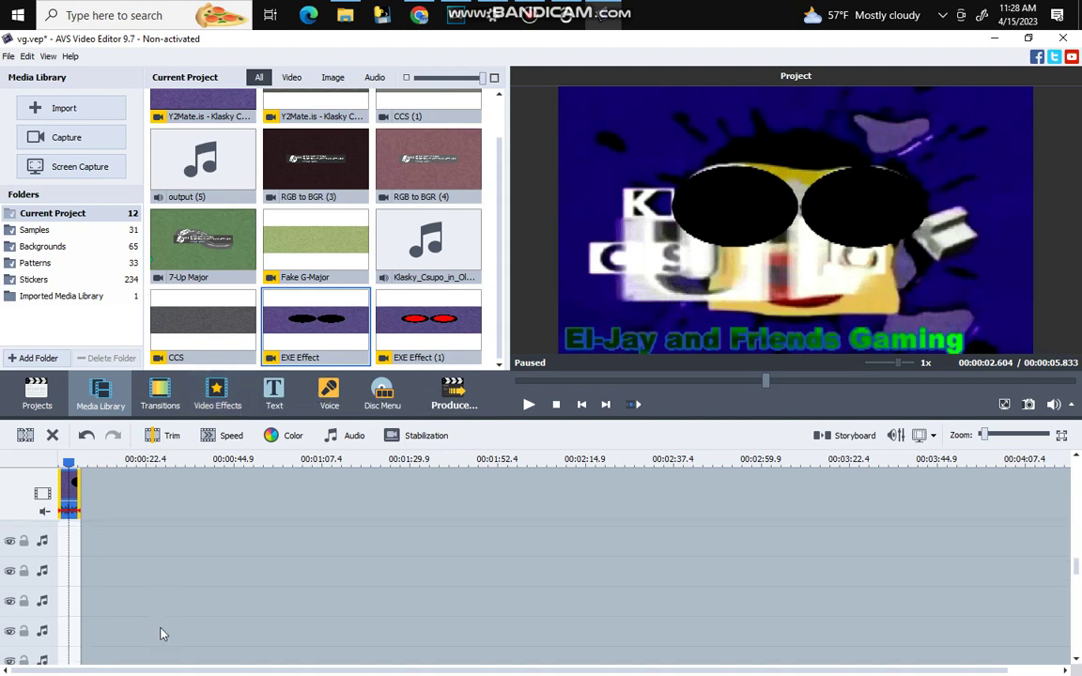
{"action": "scroll", "coordinate": [161, 634], "scroll_direction": "up", "scroll_amount": 4}
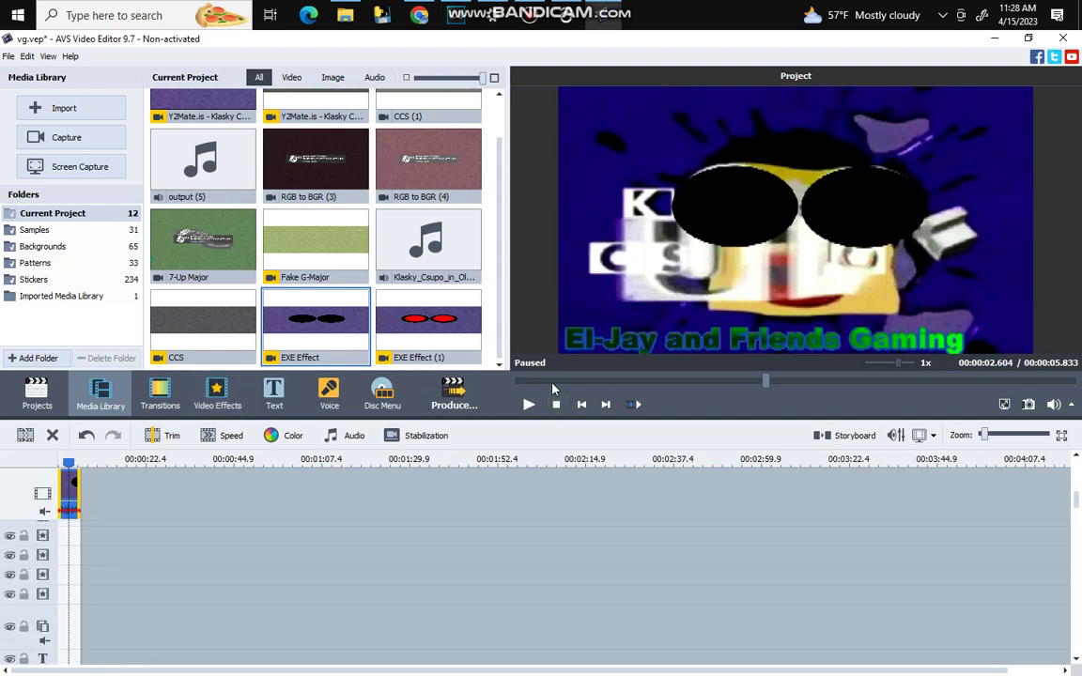
{"action": "left_click", "coordinate": [217, 395]}
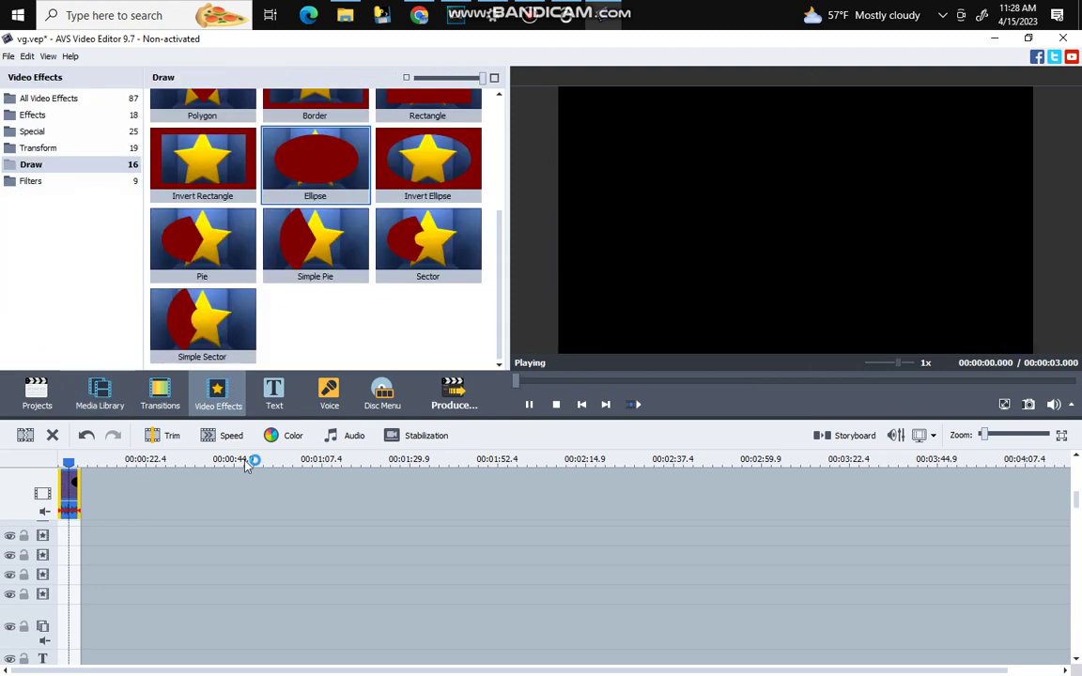
{"action": "left_click_drag", "start_coordinate": [321, 191], "coordinate": [80, 530]}
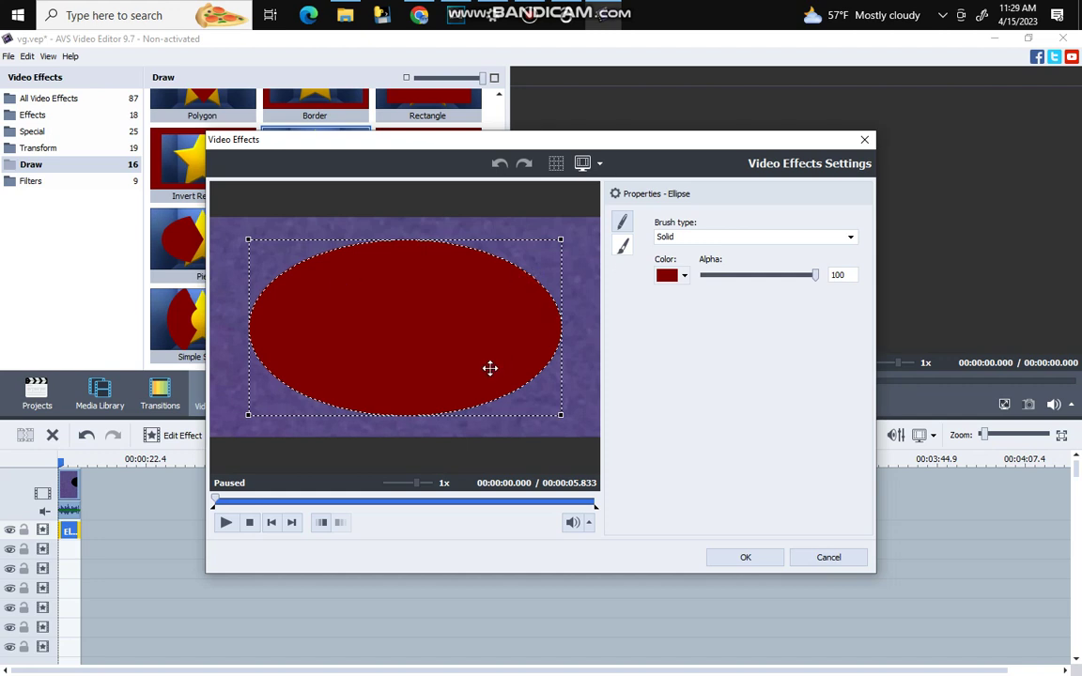
{"action": "left_click", "coordinate": [684, 276]}
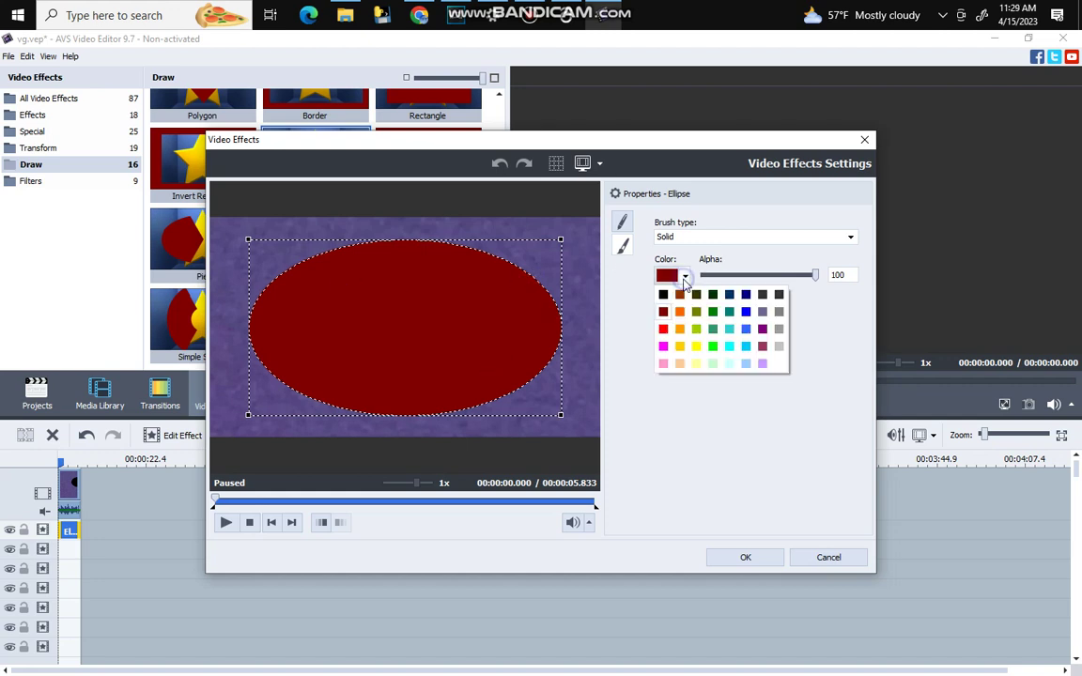
{"action": "left_click", "coordinate": [664, 330]}
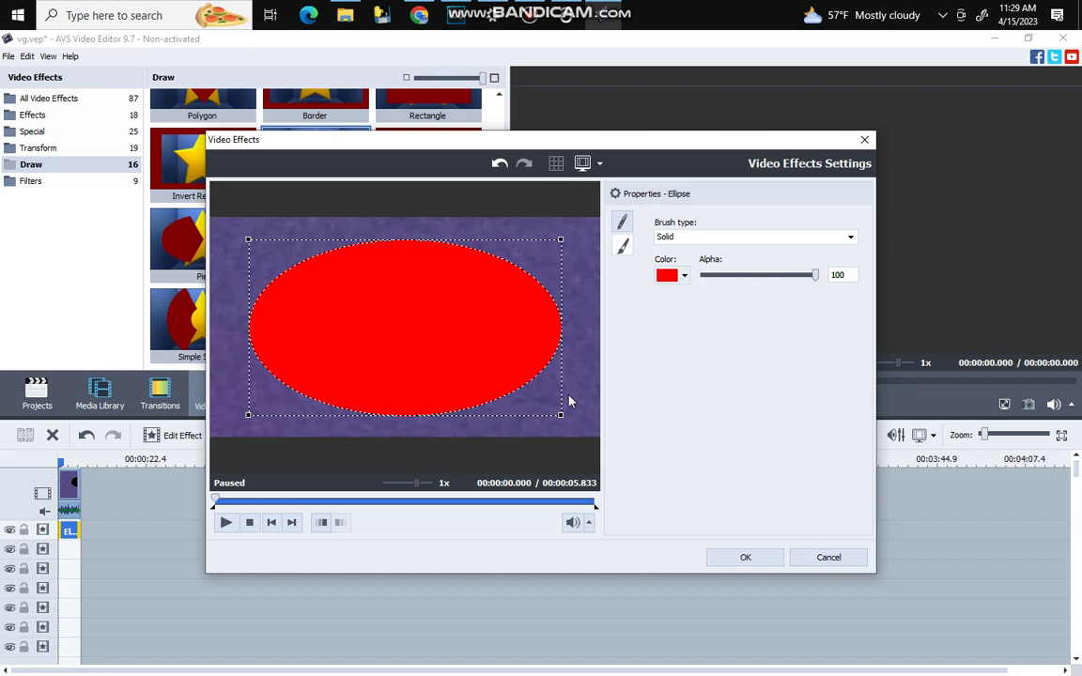
Shrink the red ellipse and fit it inside the face's left black eye, checking it against several frames.
{"action": "left_click", "coordinate": [317, 505]}
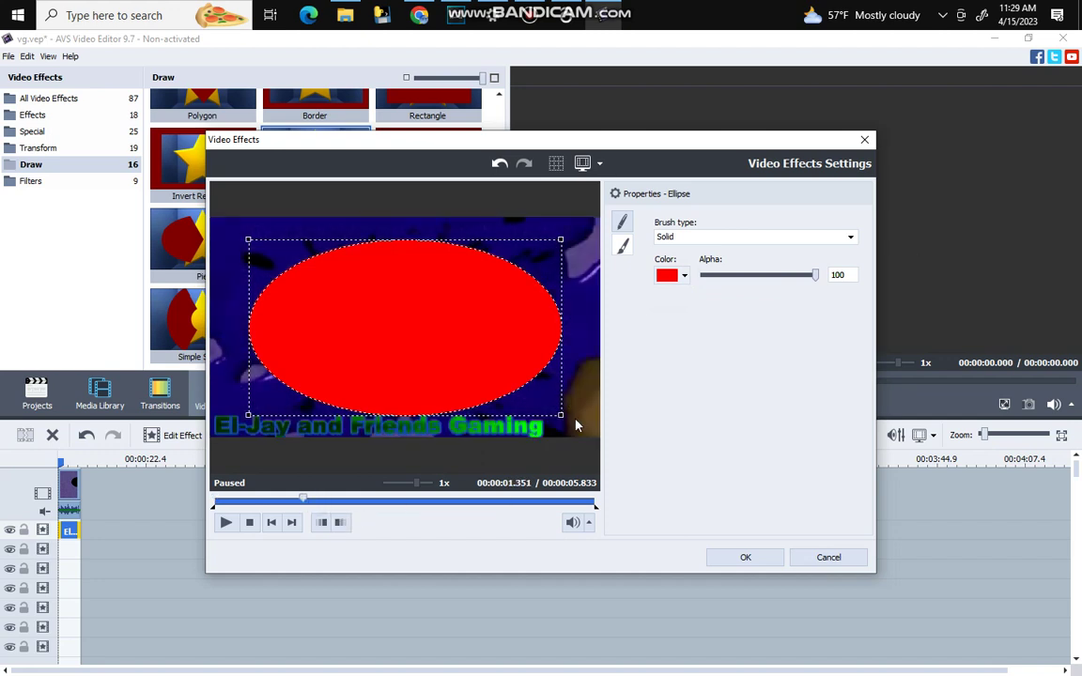
{"action": "left_click_drag", "start_coordinate": [561, 421], "coordinate": [355, 332]}
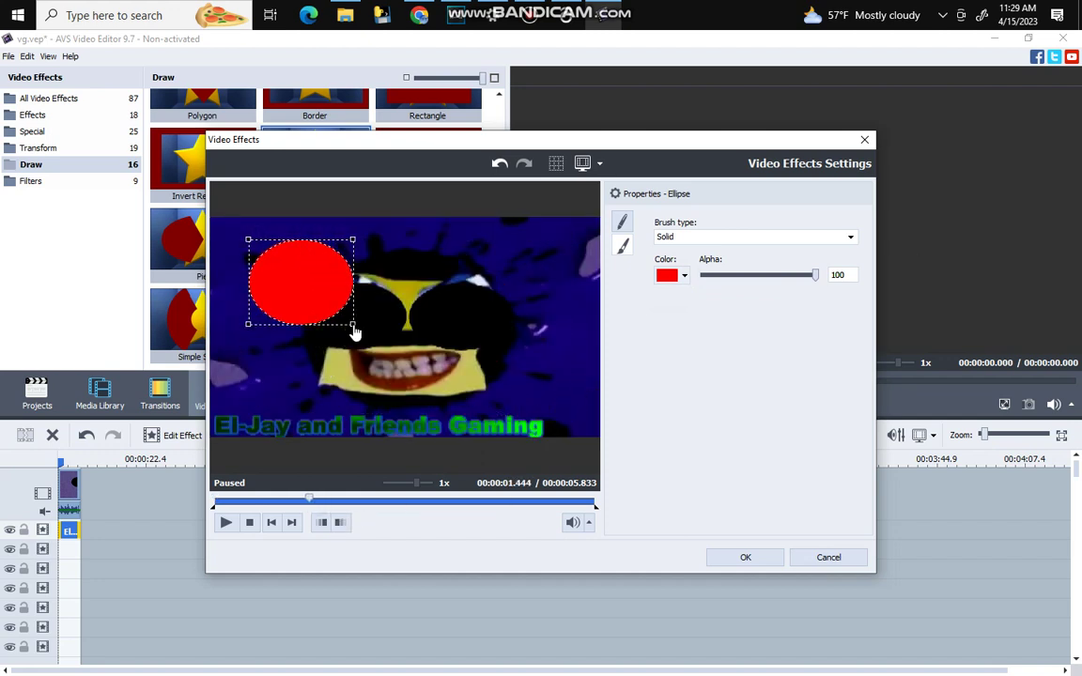
{"action": "left_click_drag", "start_coordinate": [312, 300], "coordinate": [401, 333]}
{"action": "left_click_drag", "start_coordinate": [358, 298], "coordinate": [363, 309]}
{"action": "left_click", "coordinate": [415, 503]}
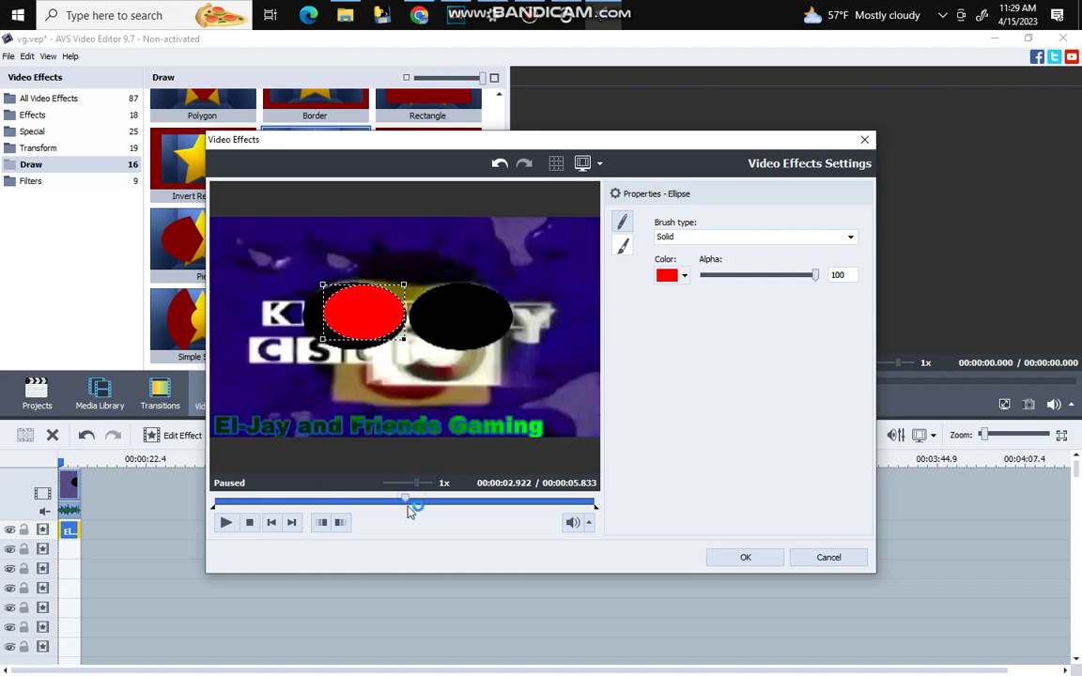
{"action": "left_click_drag", "start_coordinate": [404, 501], "coordinate": [422, 501]}
{"action": "left_click_drag", "start_coordinate": [357, 309], "coordinate": [349, 312]}
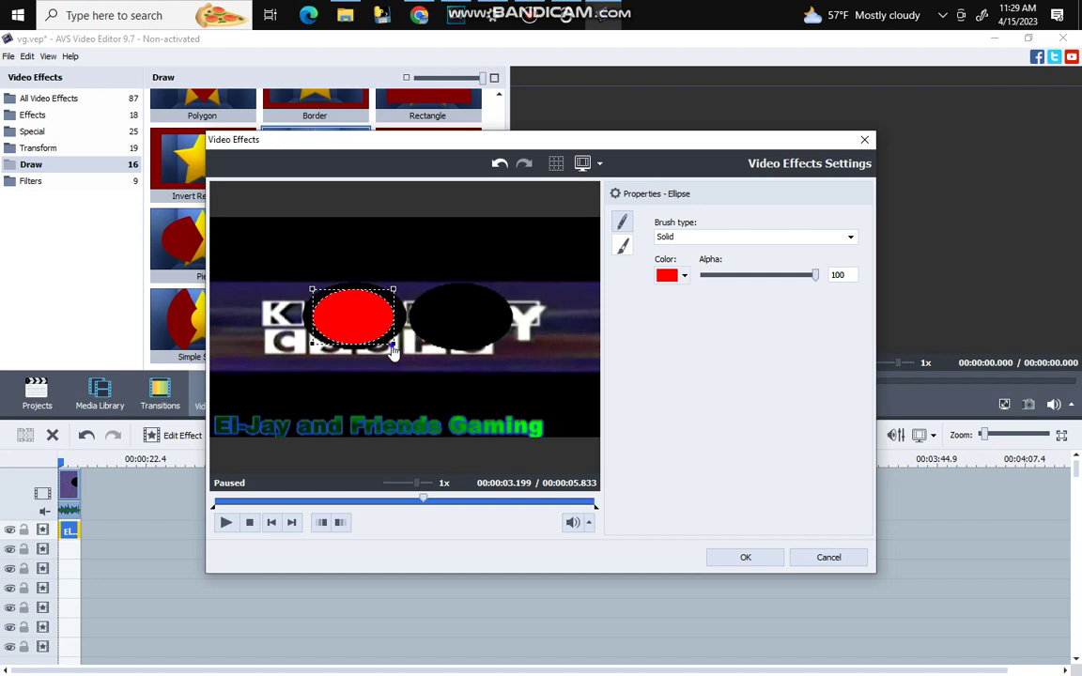
{"action": "left_click_drag", "start_coordinate": [392, 347], "coordinate": [367, 316]}
{"action": "left_click_drag", "start_coordinate": [288, 492], "coordinate": [330, 490]}
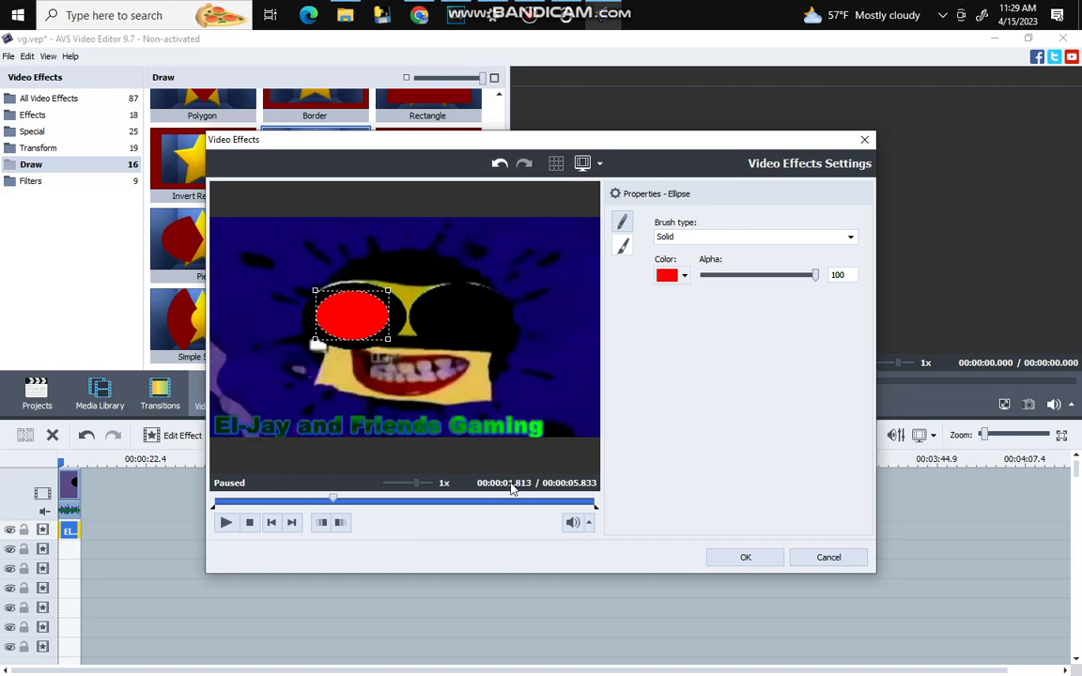
{"action": "left_click", "coordinate": [742, 556]}
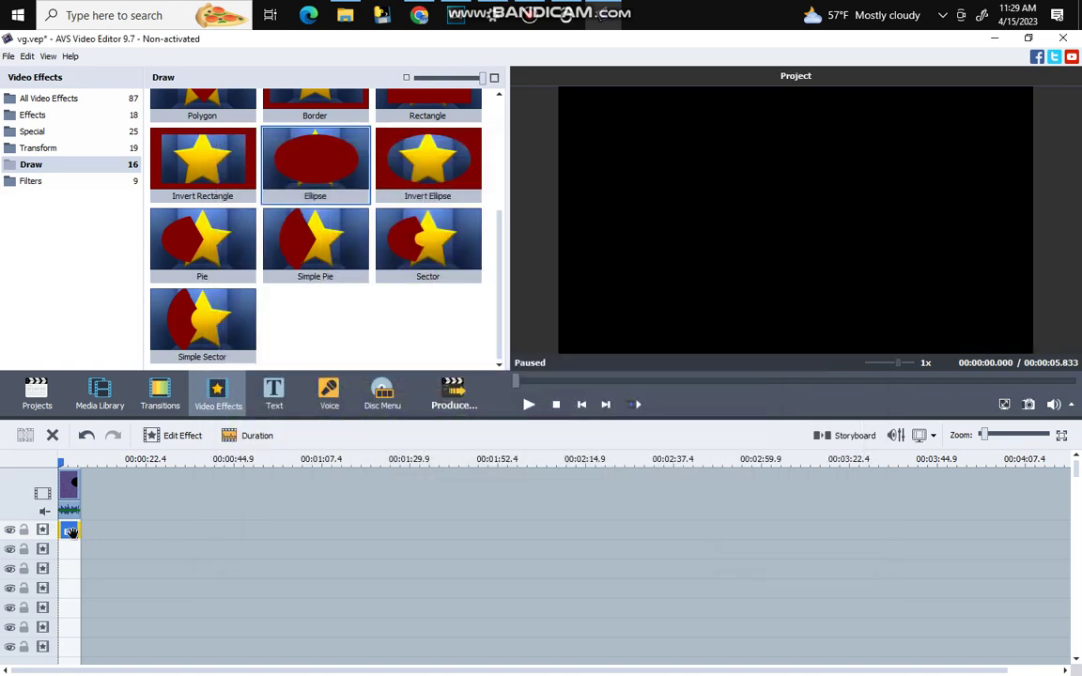
Copy the red ellipse to the second effects track and fit it inside the face's right black eye, checking it against several frames.
{"action": "right_click", "coordinate": [68, 532]}
{"action": "left_click", "coordinate": [116, 619]}
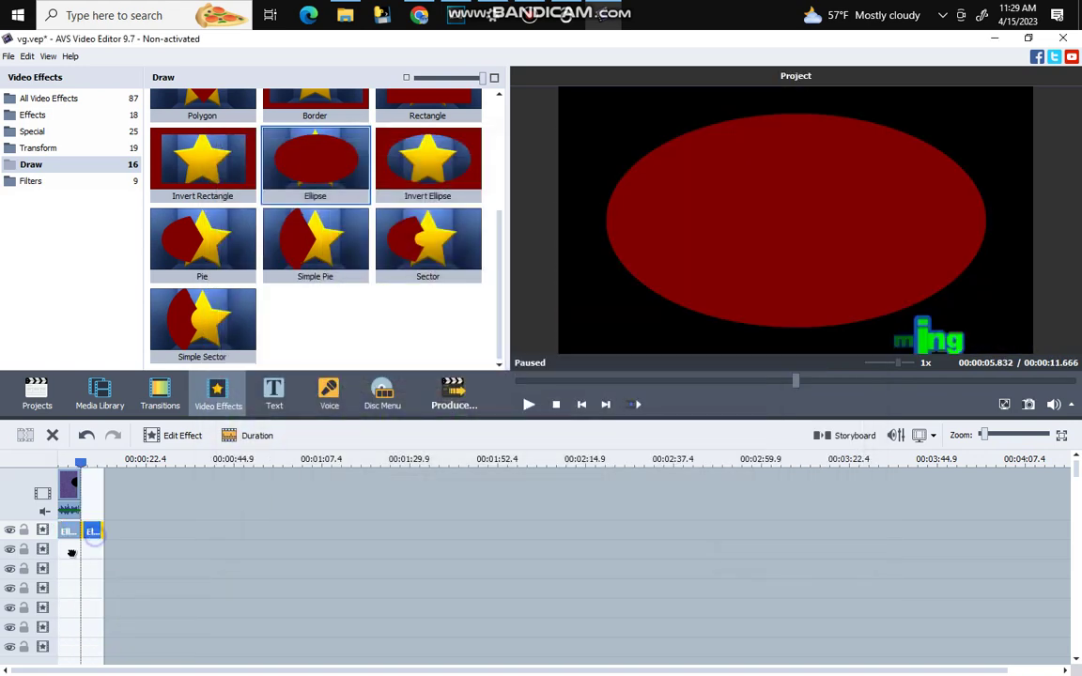
{"action": "left_click", "coordinate": [171, 434]}
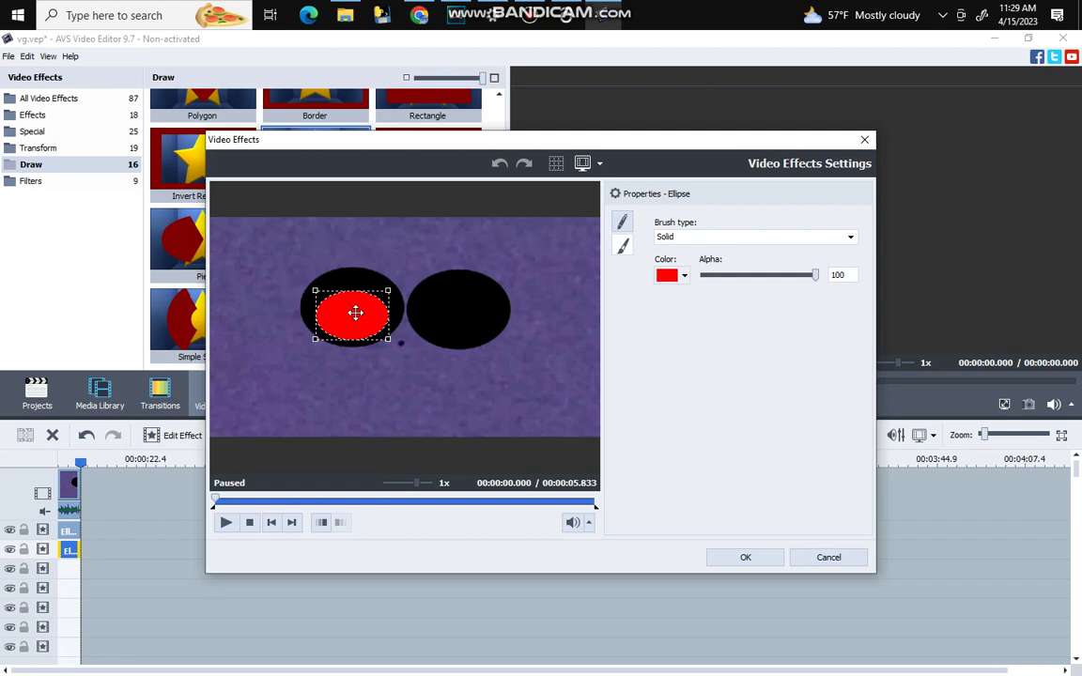
{"action": "left_click_drag", "start_coordinate": [355, 313], "coordinate": [459, 309]}
{"action": "mouse_move", "coordinate": [312, 505]}
{"action": "left_mouse_down"}
{"action": "mouse_move", "coordinate": [331, 503]}
{"action": "mouse_move", "coordinate": [214, 502]}
{"action": "mouse_move", "coordinate": [333, 502]}
{"action": "left_mouse_up"}
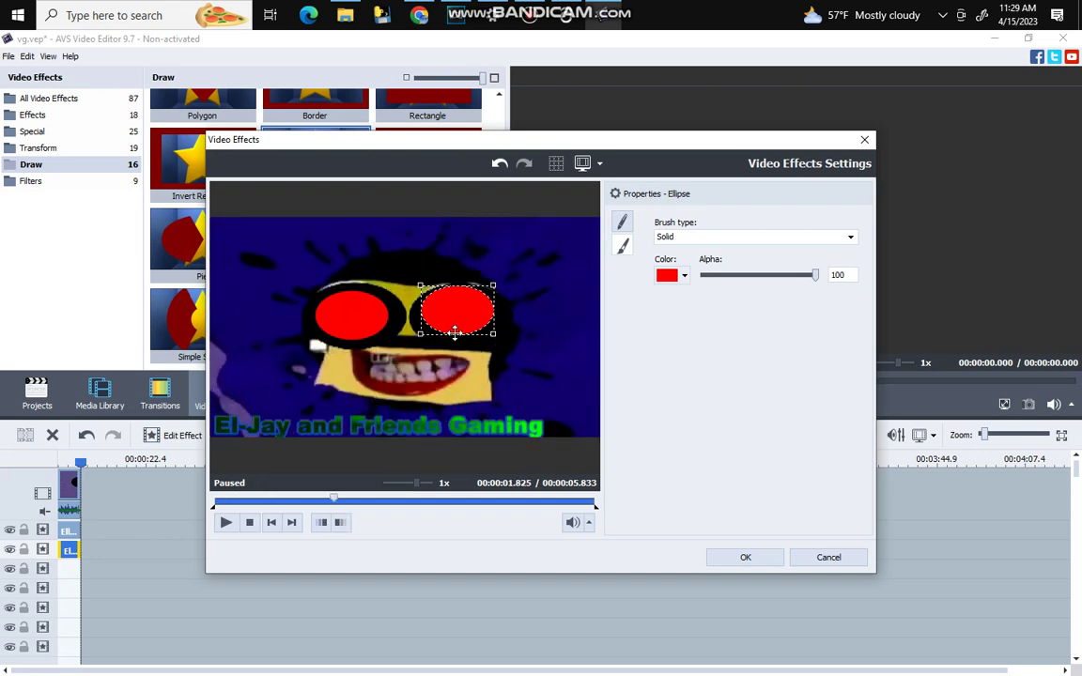
{"action": "left_click_drag", "start_coordinate": [456, 318], "coordinate": [455, 323]}
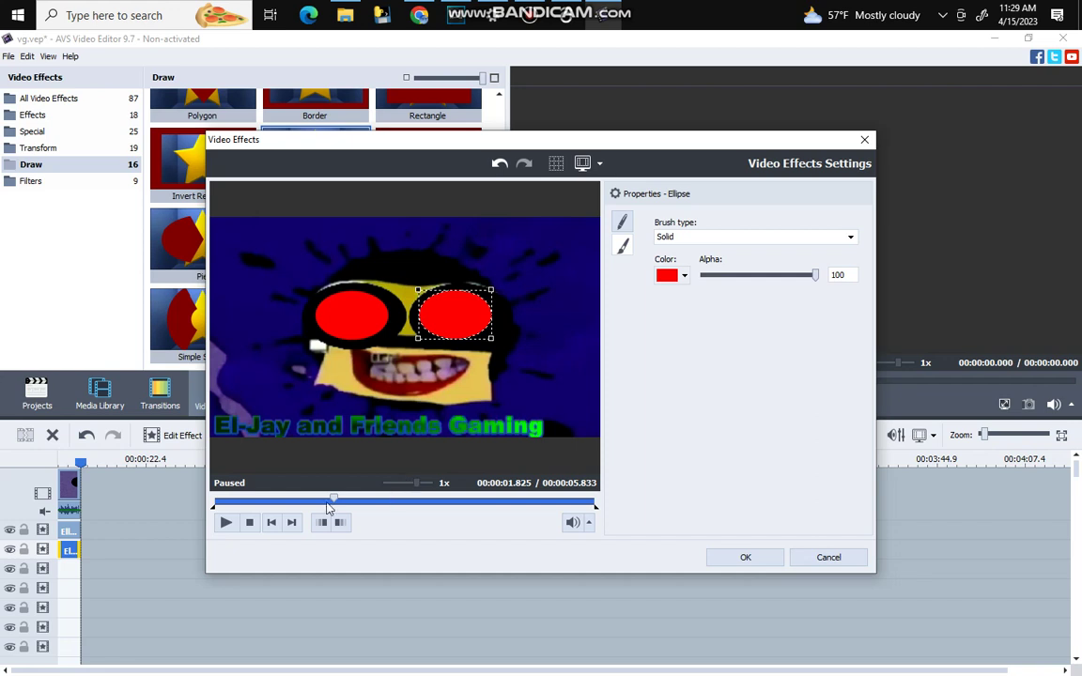
{"action": "left_click_drag", "start_coordinate": [332, 502], "coordinate": [297, 503]}
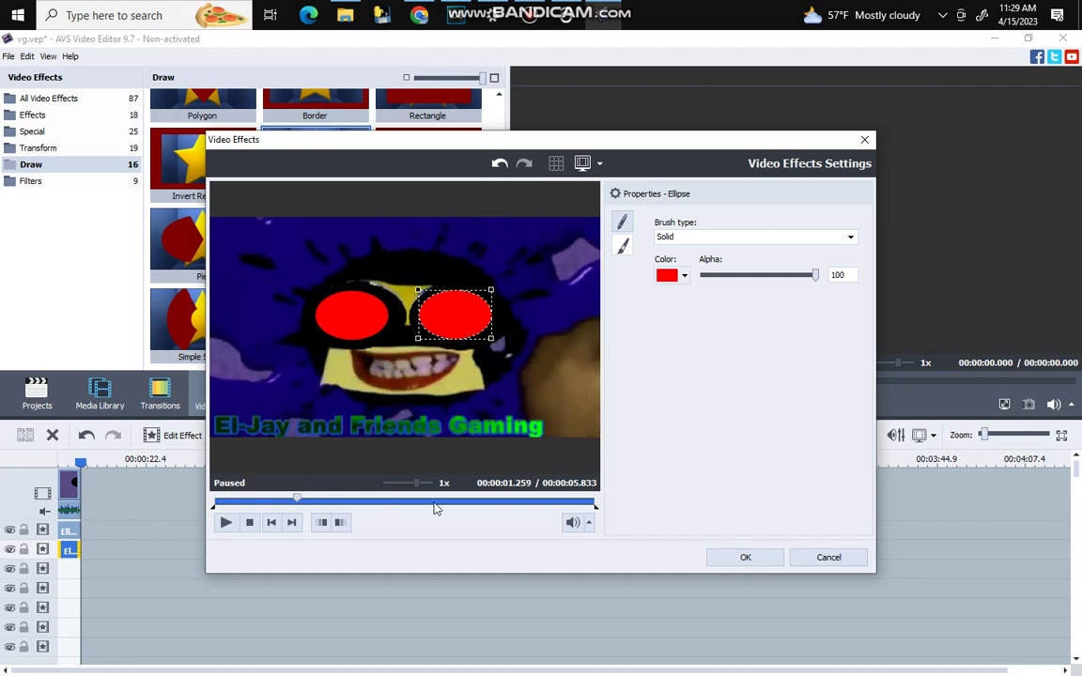
{"action": "left_click", "coordinate": [434, 503]}
{"action": "left_click", "coordinate": [490, 501]}
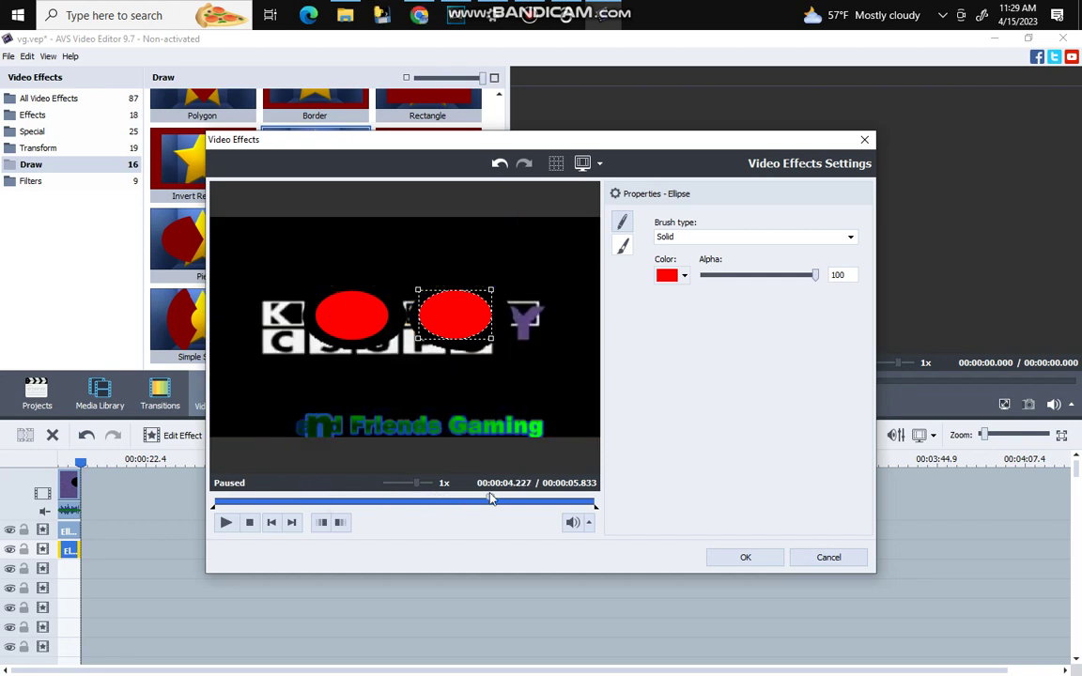
{"action": "left_click", "coordinate": [347, 504]}
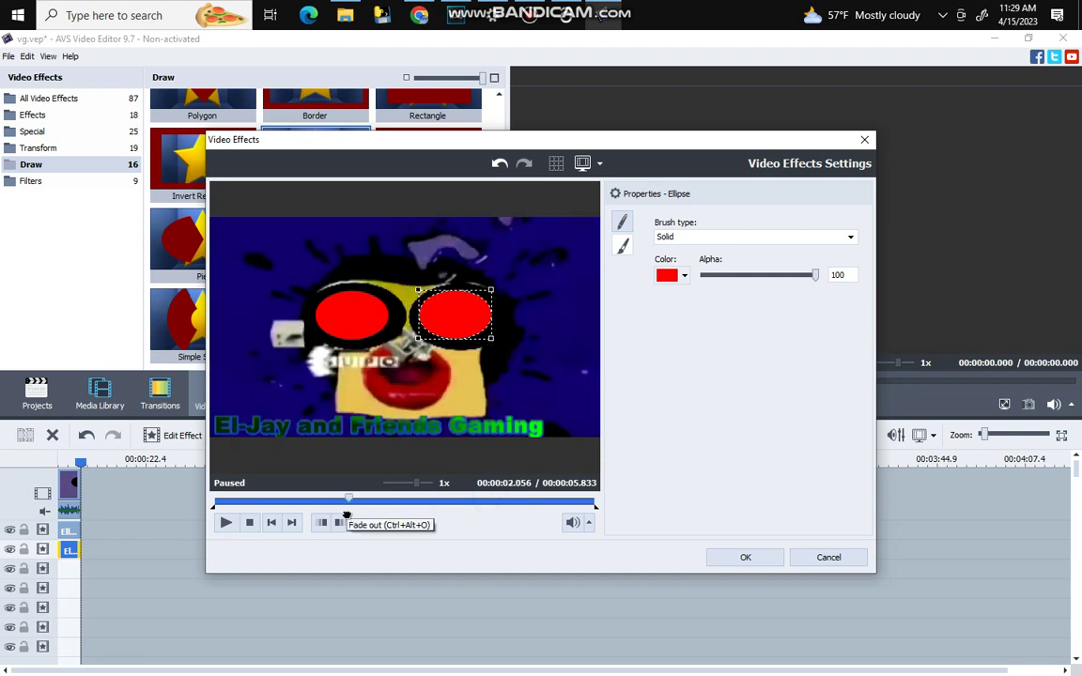
{"action": "left_click", "coordinate": [754, 556]}
Preview the project at several points and play it to check both red ellipses over the eyes.
{"action": "left_click", "coordinate": [576, 380]}
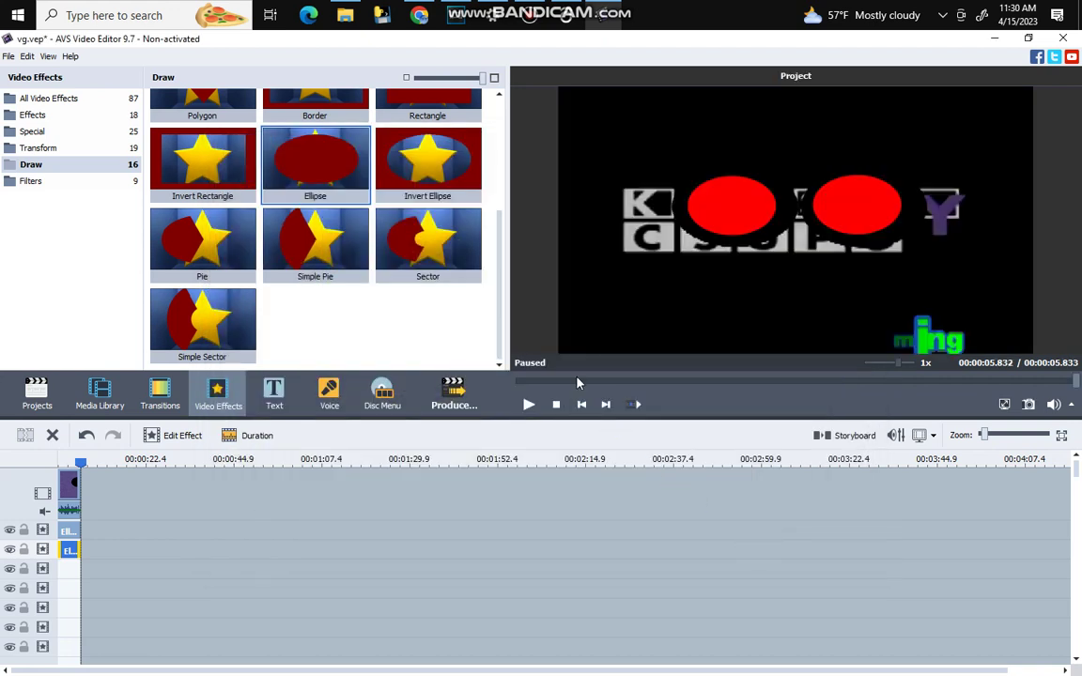
{"action": "left_click", "coordinate": [570, 381]}
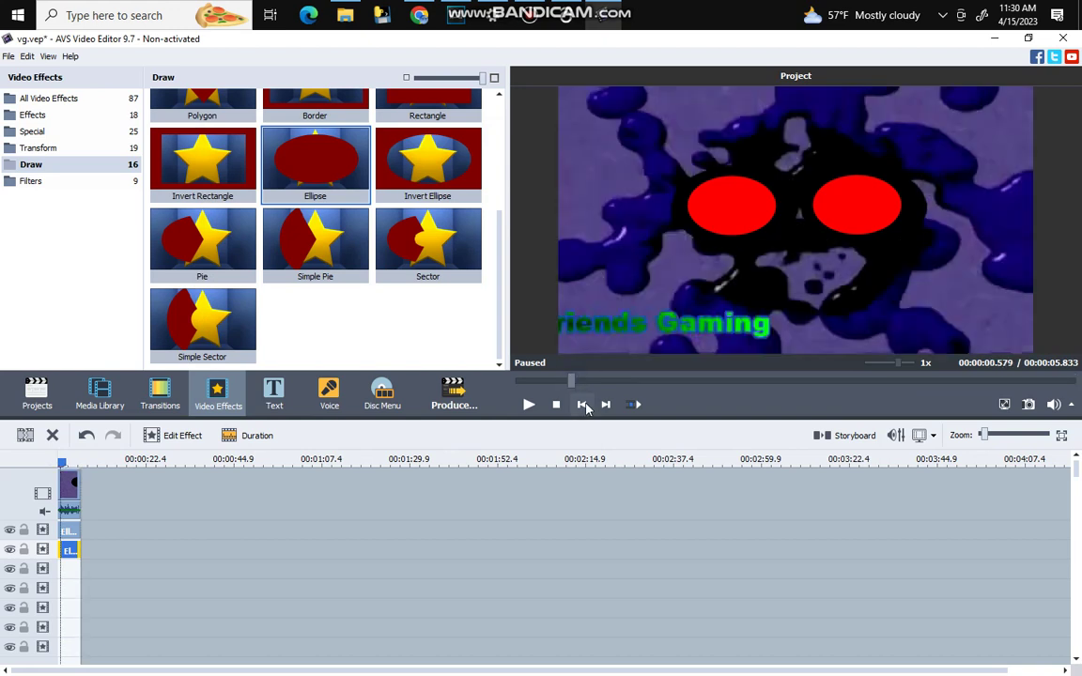
{"action": "left_click_drag", "start_coordinate": [569, 381], "coordinate": [652, 379]}
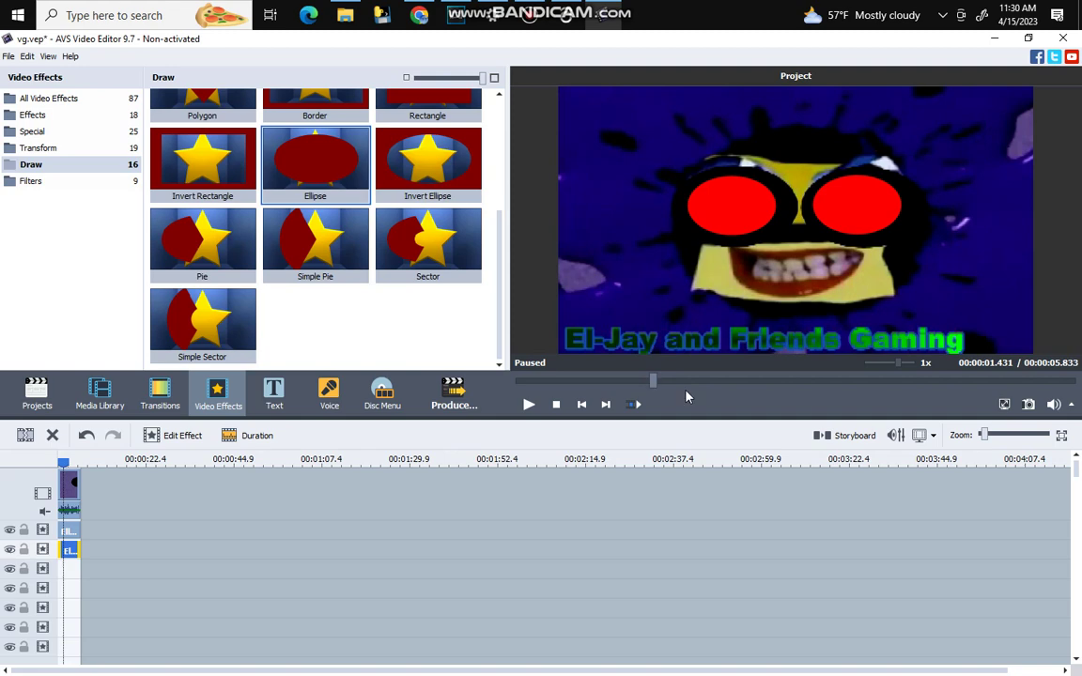
{"action": "left_click", "coordinate": [527, 404]}
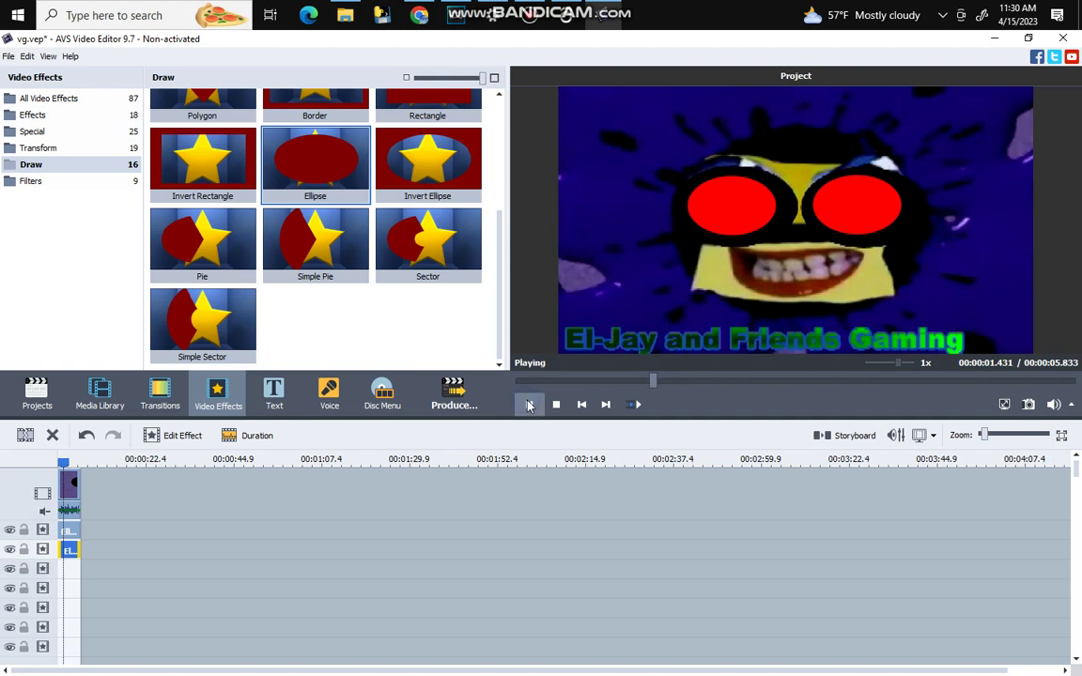
{"action": "left_click", "coordinate": [527, 404]}
{"action": "left_click", "coordinate": [528, 404]}
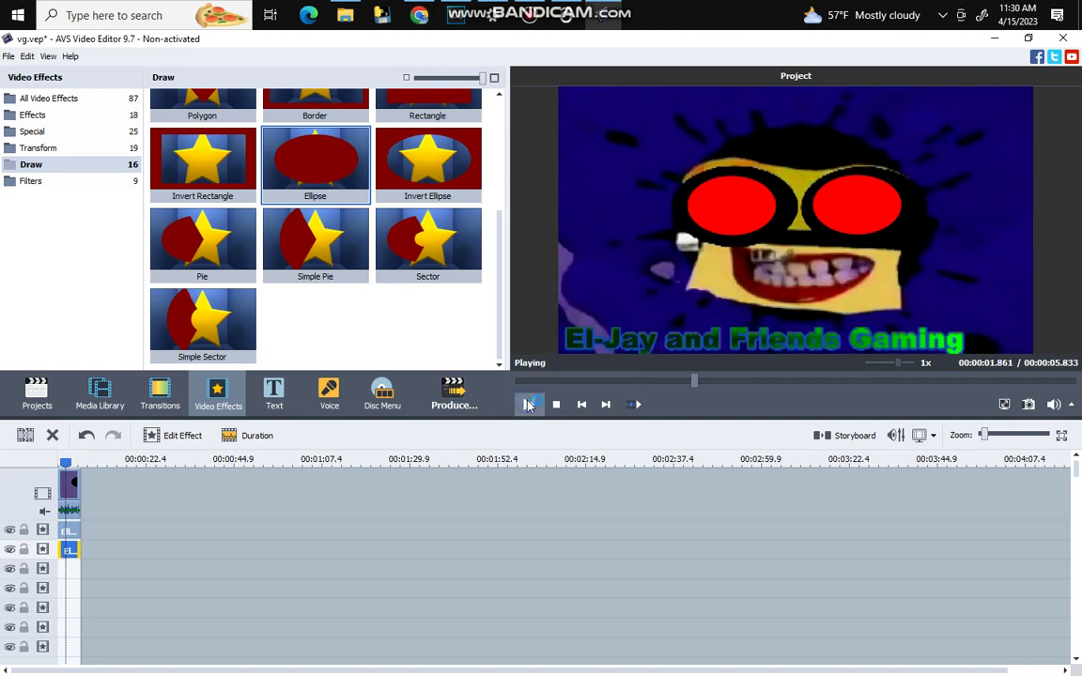
{"action": "left_click", "coordinate": [528, 403]}
{"action": "left_click", "coordinate": [437, 399]}
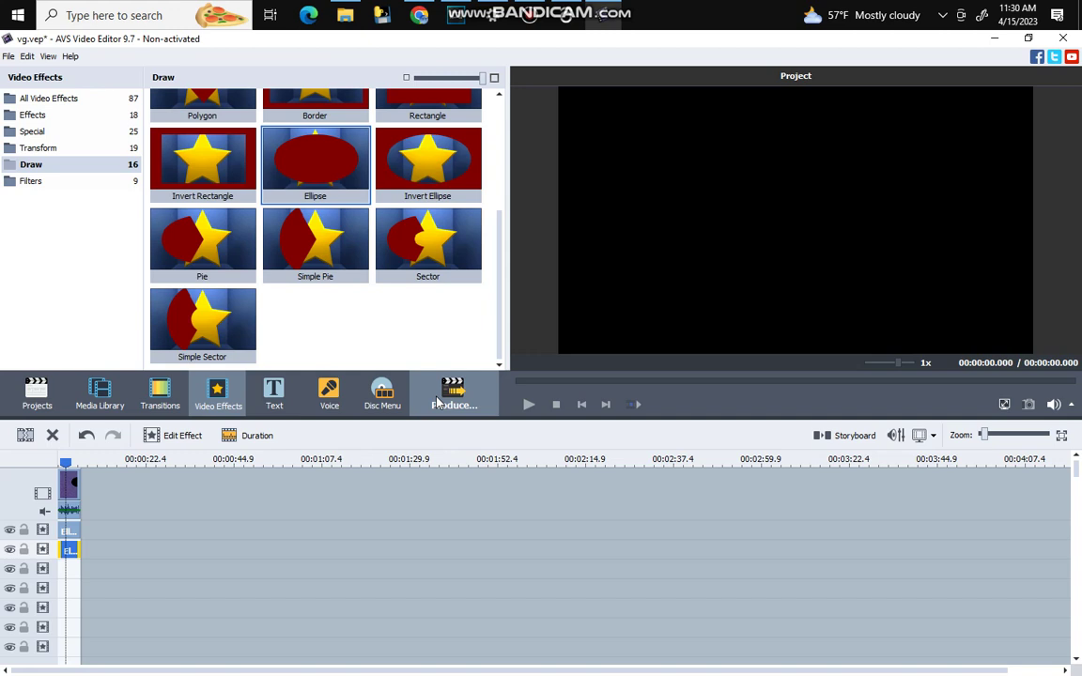
{"action": "left_click", "coordinate": [437, 402]}
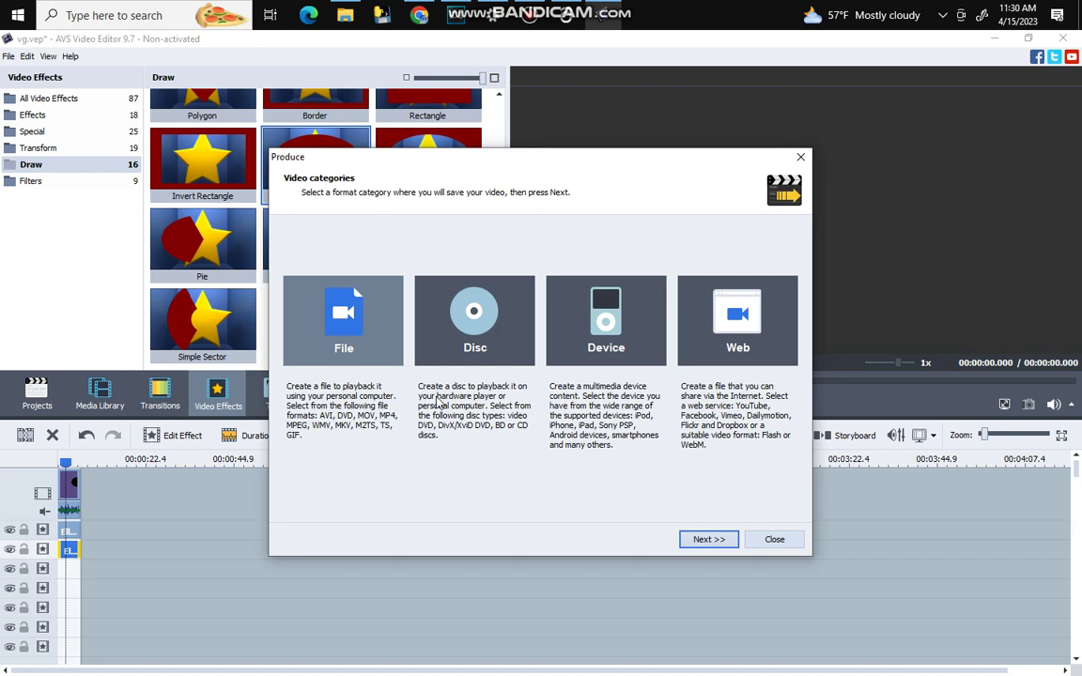
{"action": "double_click", "coordinate": [343, 298]}
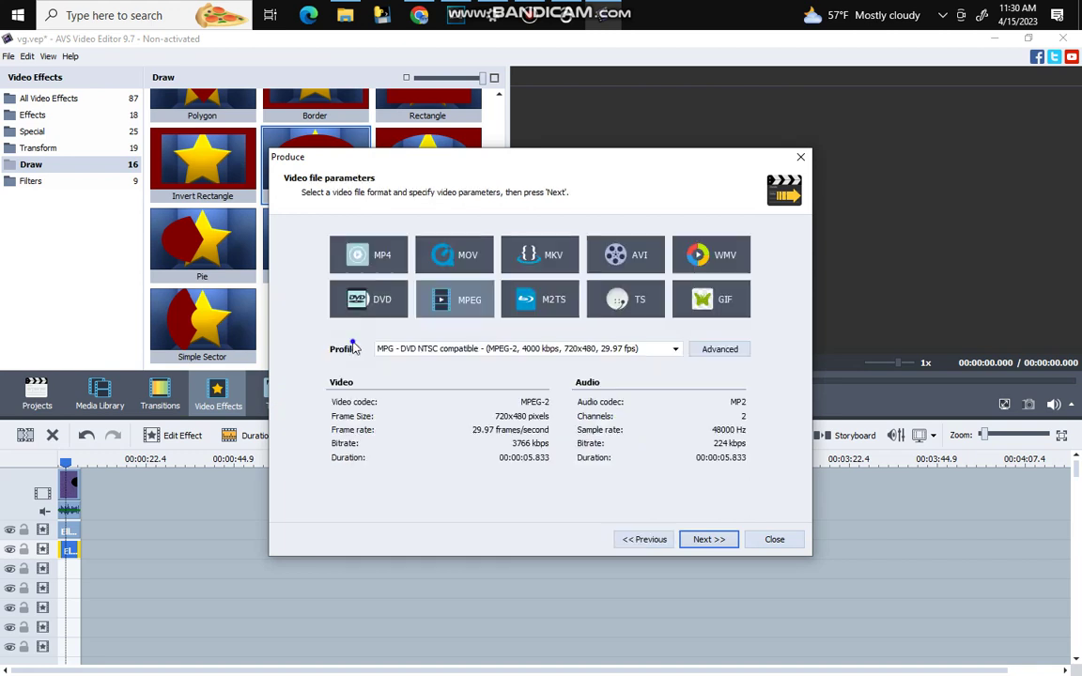
{"action": "left_click", "coordinate": [674, 350]}
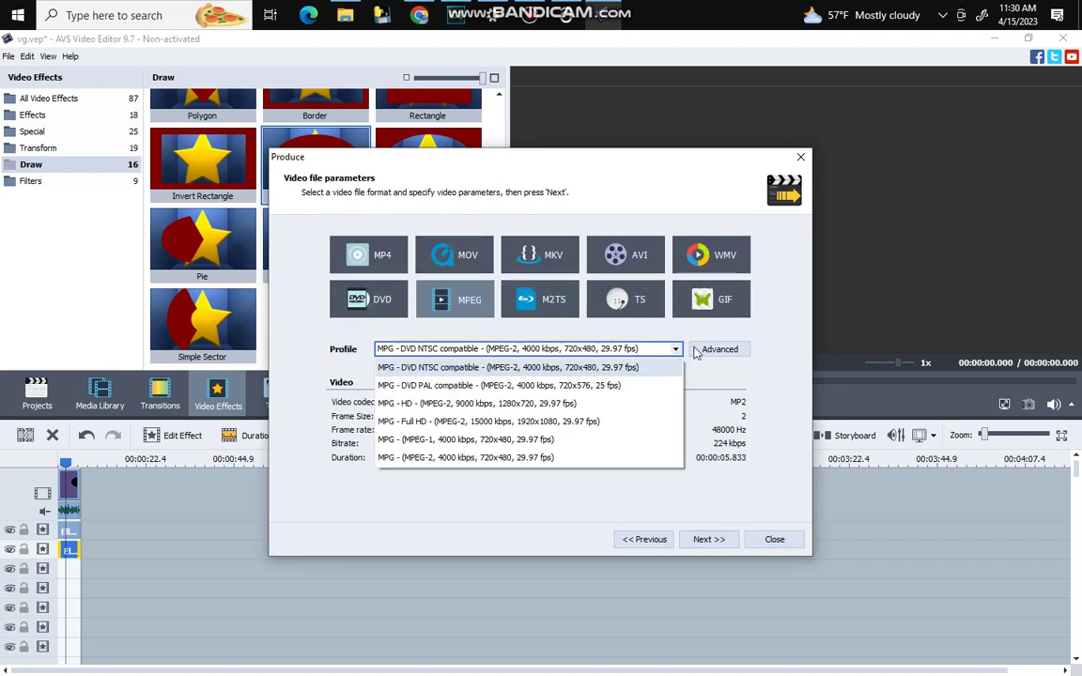
{"action": "left_click", "coordinate": [714, 351]}
{"action": "left_click", "coordinate": [716, 349]}
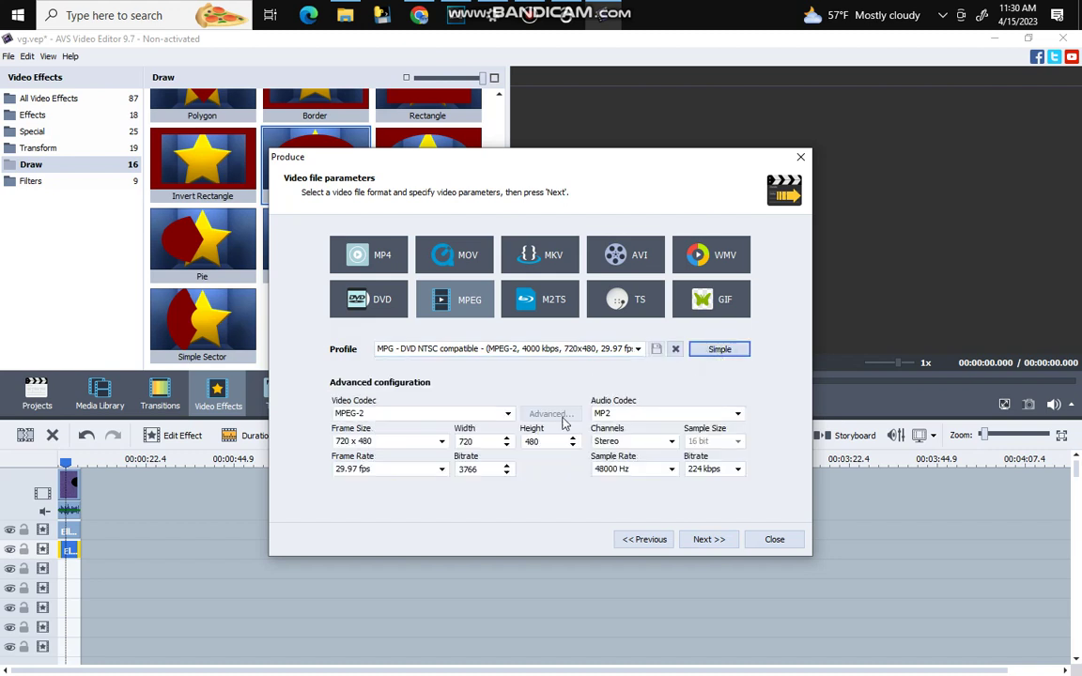
{"action": "double_click", "coordinate": [486, 442]}
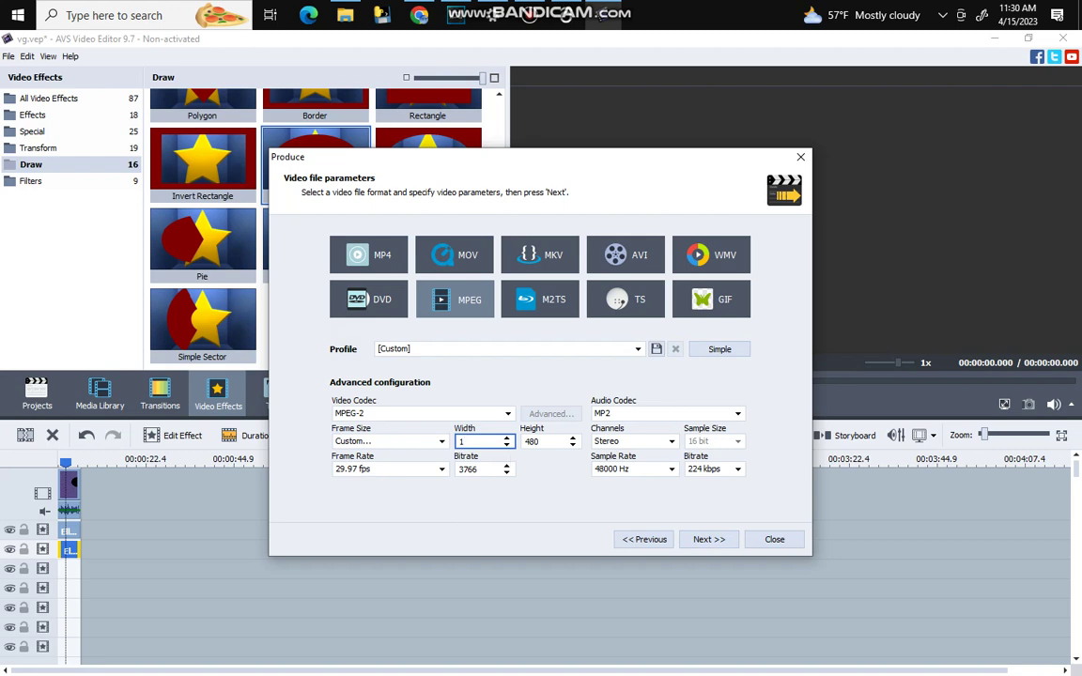
{"action": "double_click", "coordinate": [488, 469]}
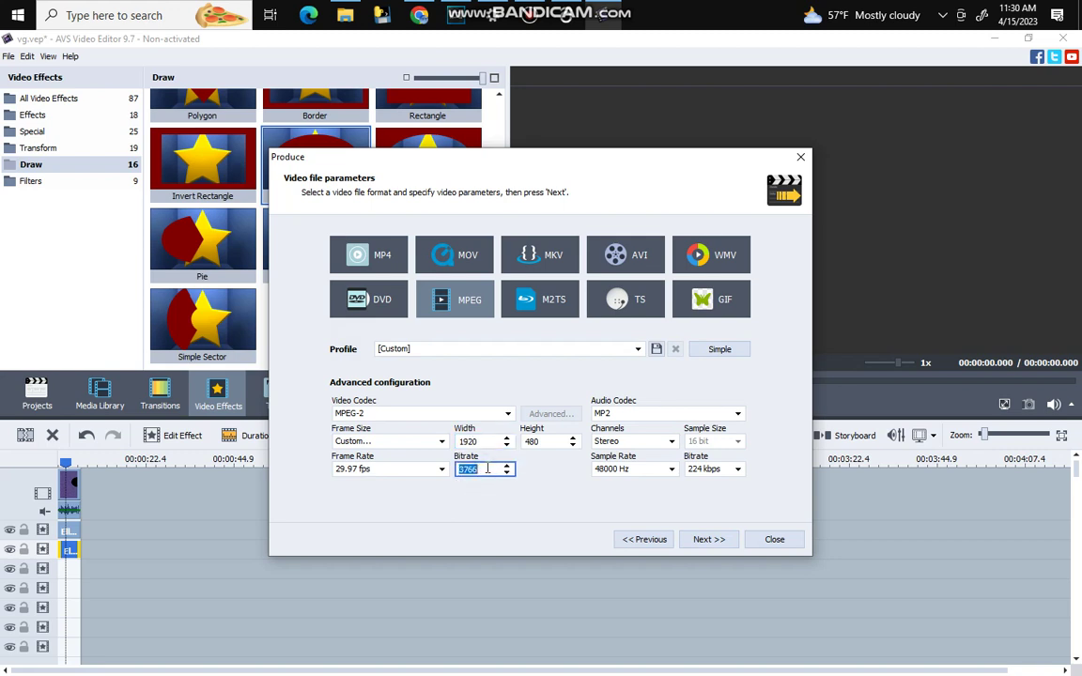
{"action": "key", "text": "BackSpace"}
{"action": "left_click", "coordinate": [387, 468]}
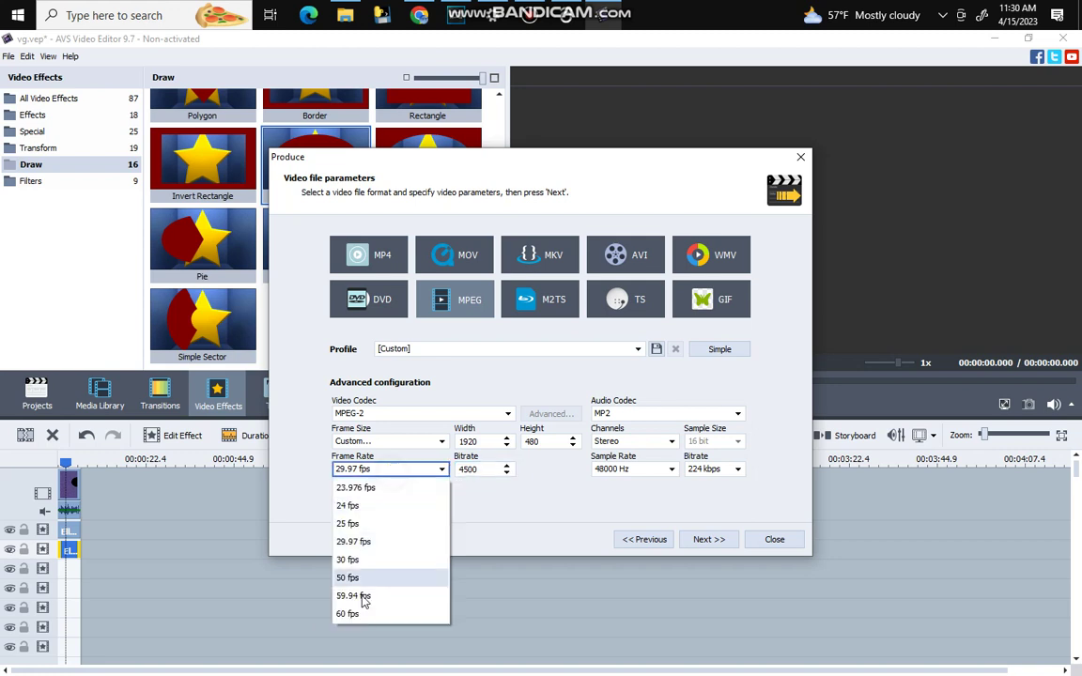
{"action": "left_click", "coordinate": [352, 613]}
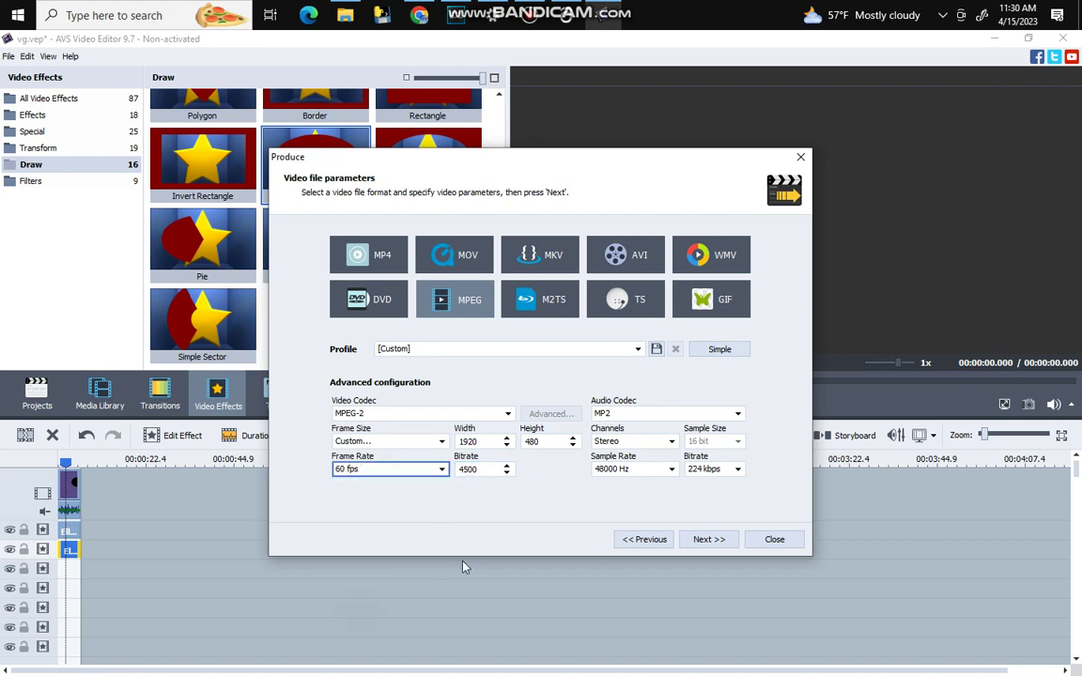
{"action": "left_click", "coordinate": [708, 539]}
{"action": "left_click", "coordinate": [347, 482]}
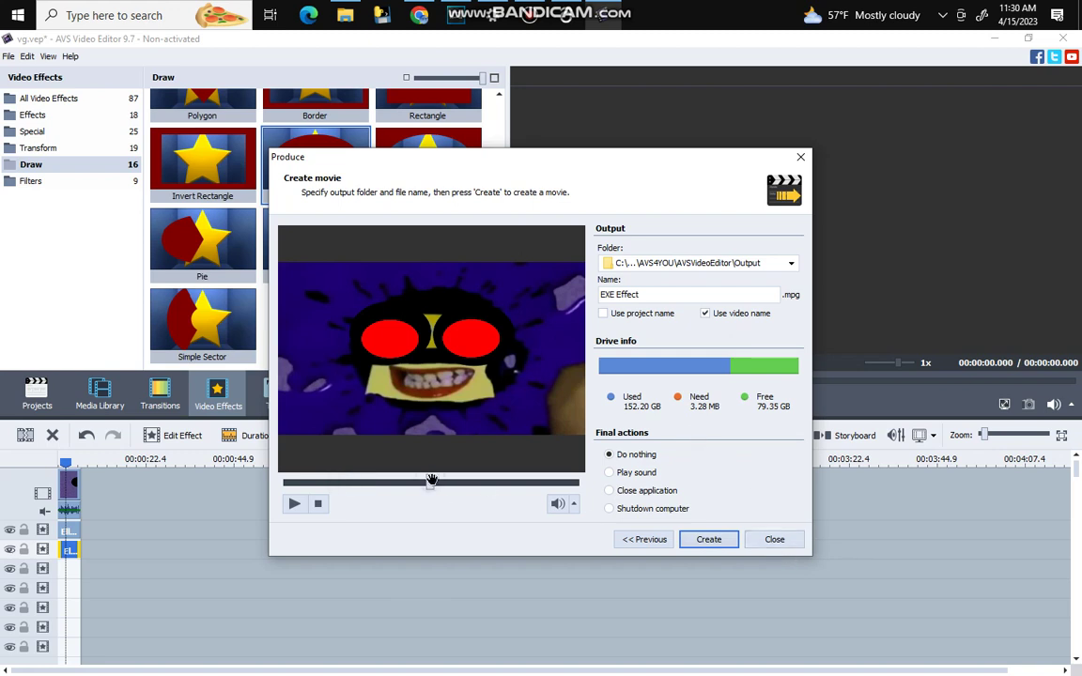
{"action": "left_click", "coordinate": [399, 483]}
{"action": "left_click", "coordinate": [773, 539]}
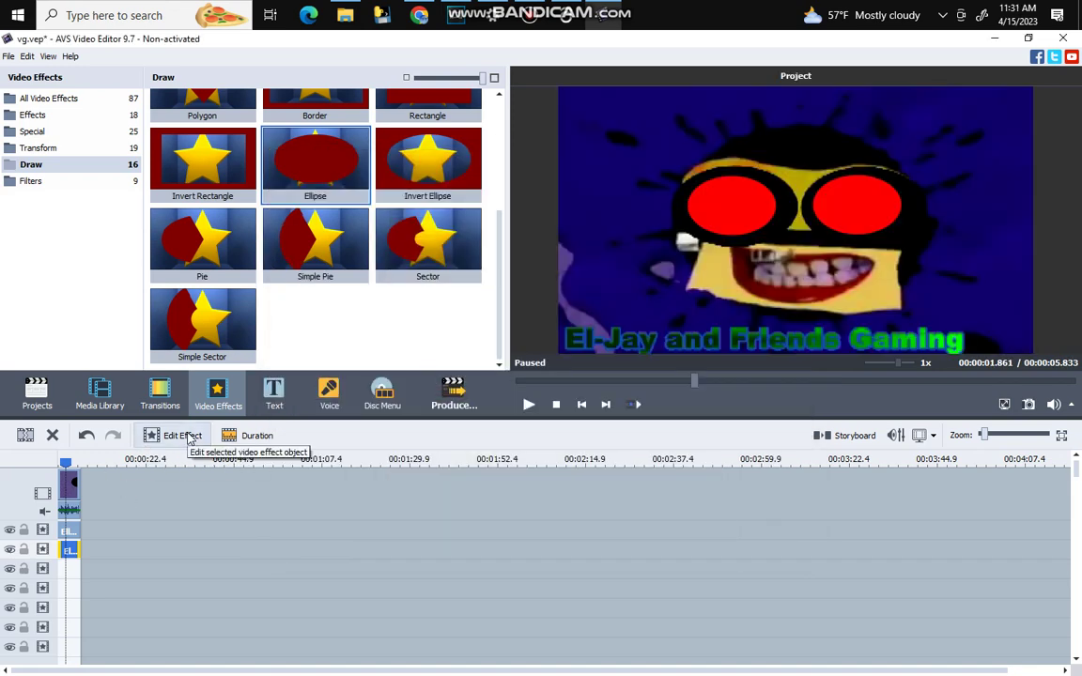
Start producing the project as an MPEG video file and show the advanced configuration of its profile.
{"action": "left_click", "coordinate": [452, 390]}
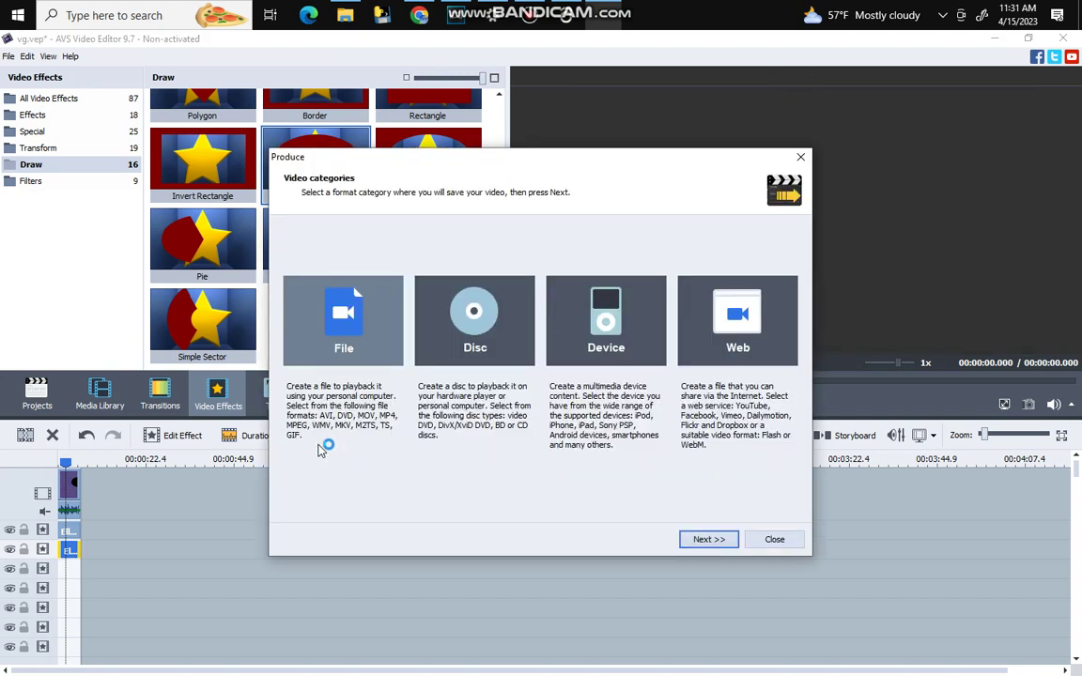
{"action": "double_click", "coordinate": [331, 352]}
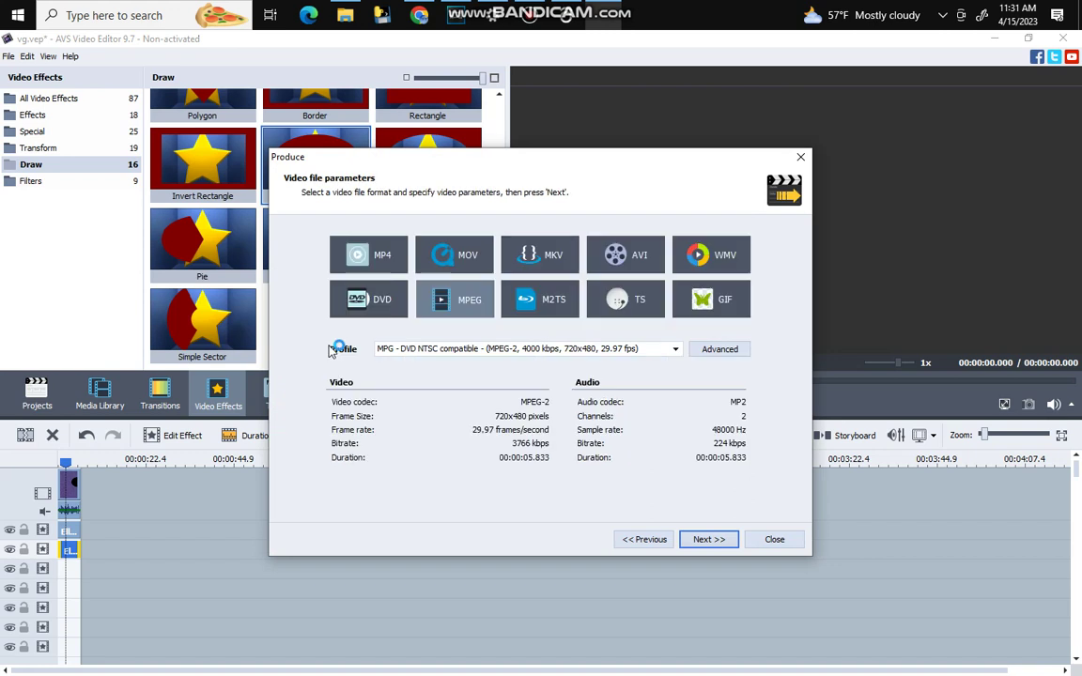
{"action": "left_click", "coordinate": [675, 350]}
{"action": "left_click", "coordinate": [717, 349]}
{"action": "left_click", "coordinate": [717, 349]}
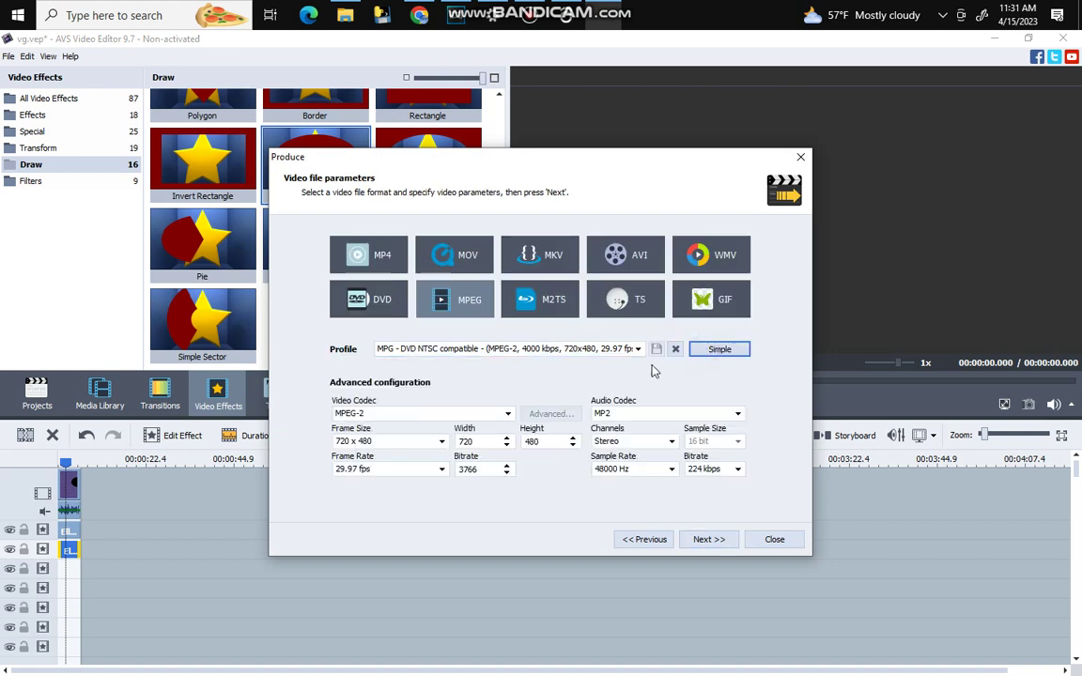
Set the output video to a width of 1920, a bitrate of 4500 and 60 fps, and proceed to the movie creation settings.
{"action": "double_click", "coordinate": [480, 442]}
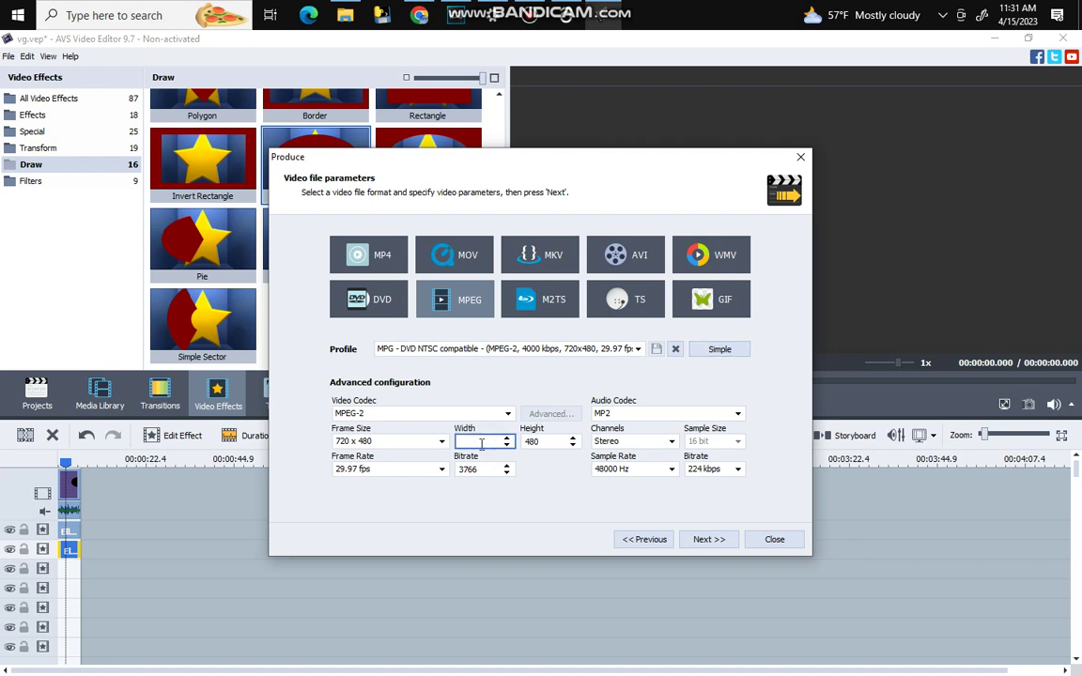
{"action": "type", "text": "1"}
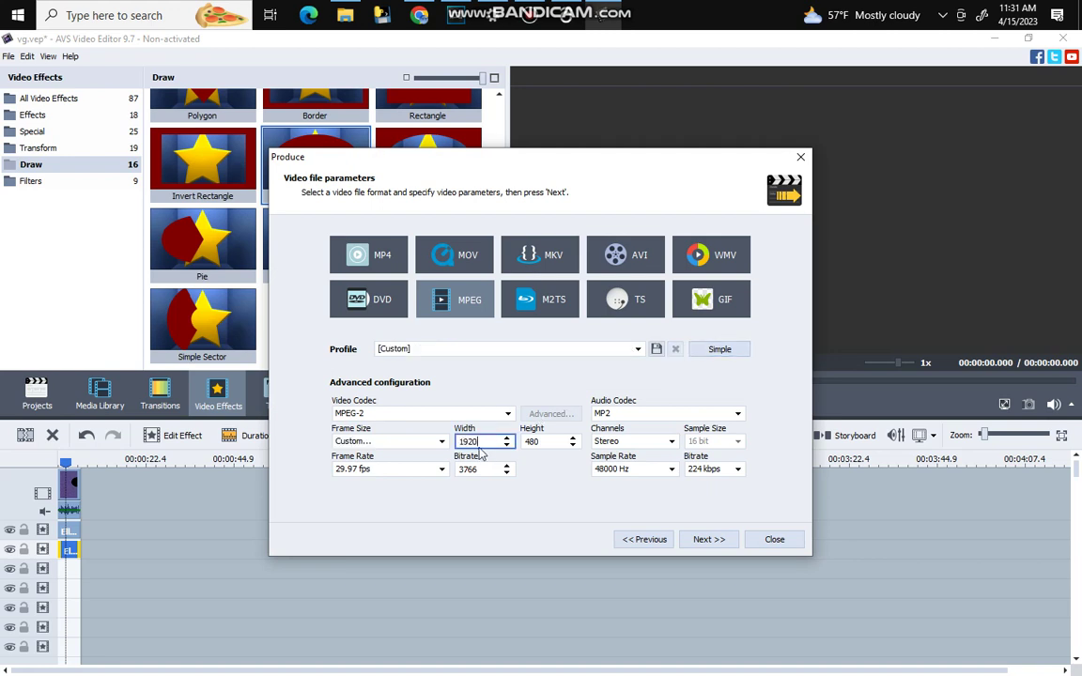
{"action": "type", "text": "920"}
{"action": "double_click", "coordinate": [482, 469]}
{"action": "key", "text": "BackSpace"}
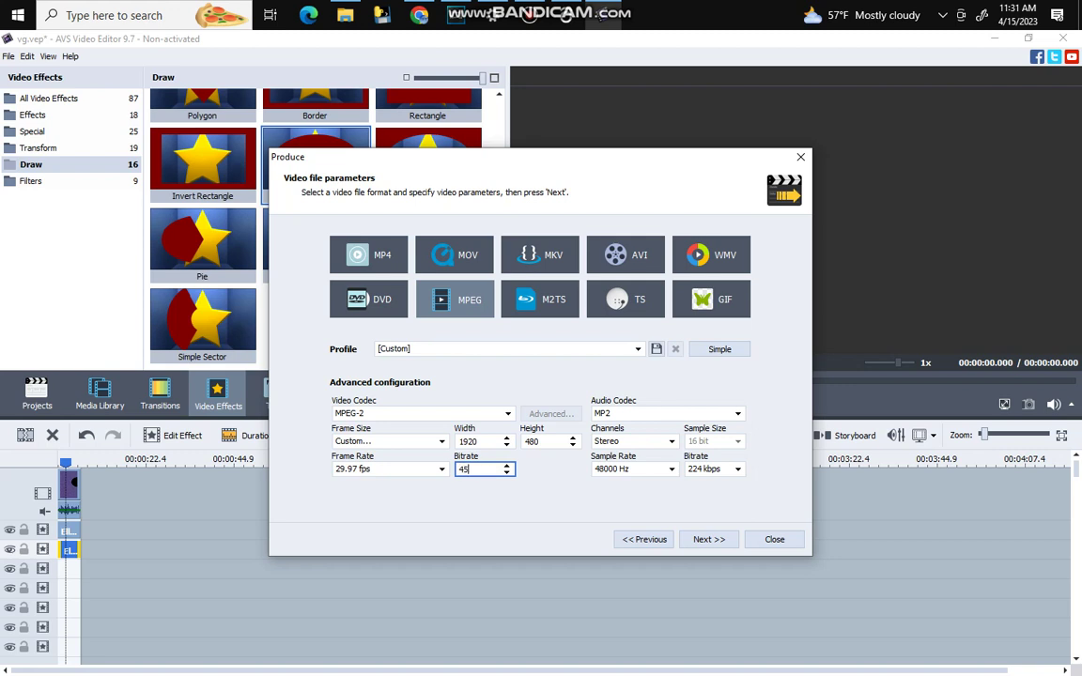
{"action": "left_click", "coordinate": [362, 469]}
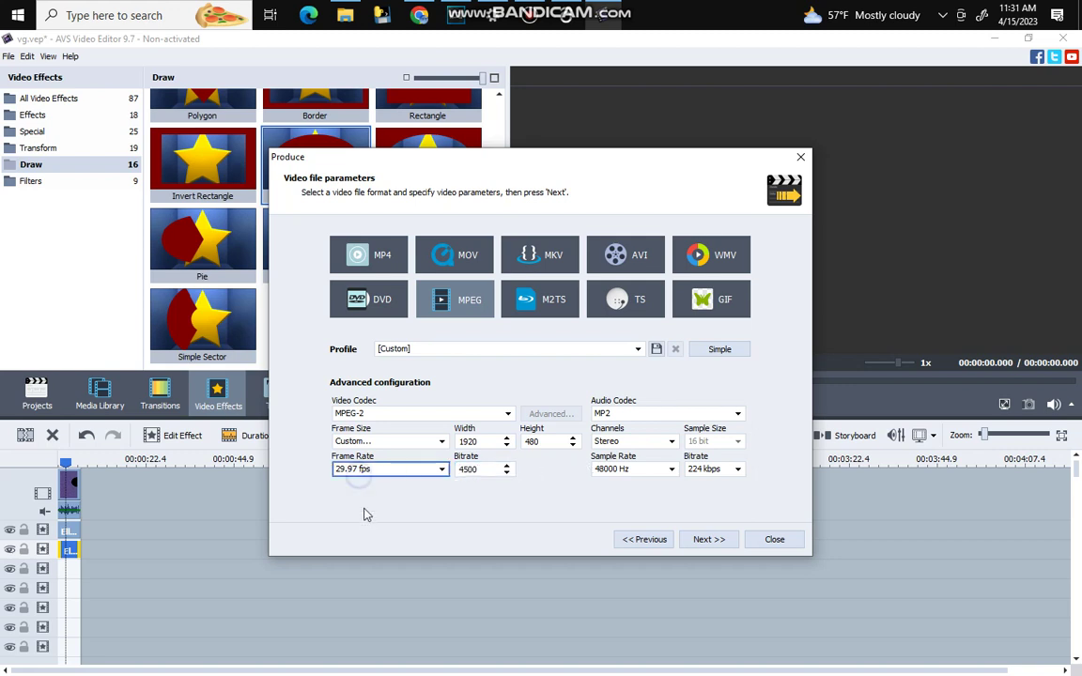
{"action": "left_click", "coordinate": [424, 470]}
{"action": "left_click", "coordinate": [370, 612]}
{"action": "left_click", "coordinate": [709, 540]}
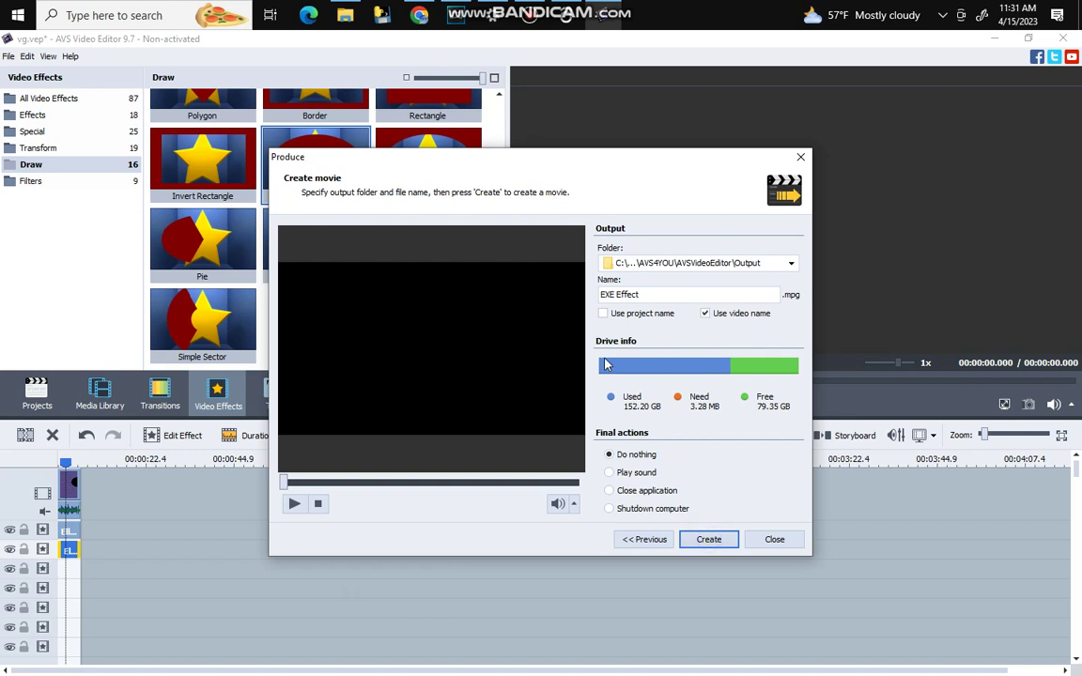
Name the output movie EXE Effect (1), create it with the non-activated version, and play its preview.
{"action": "left_click", "coordinate": [646, 295]}
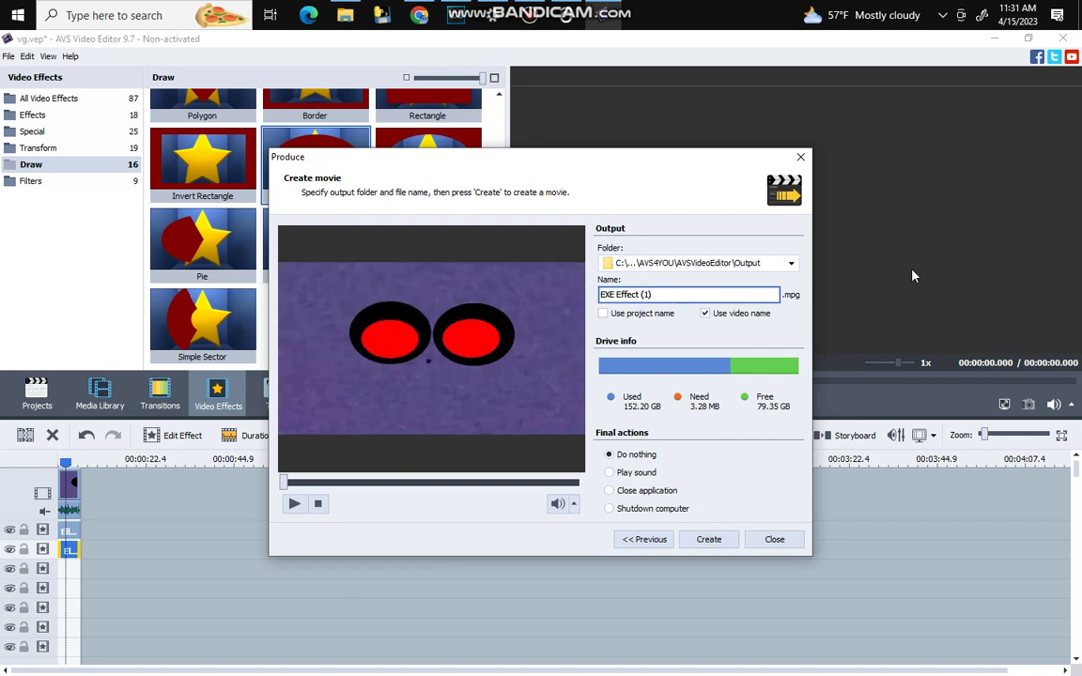
{"action": "left_click", "coordinate": [711, 543]}
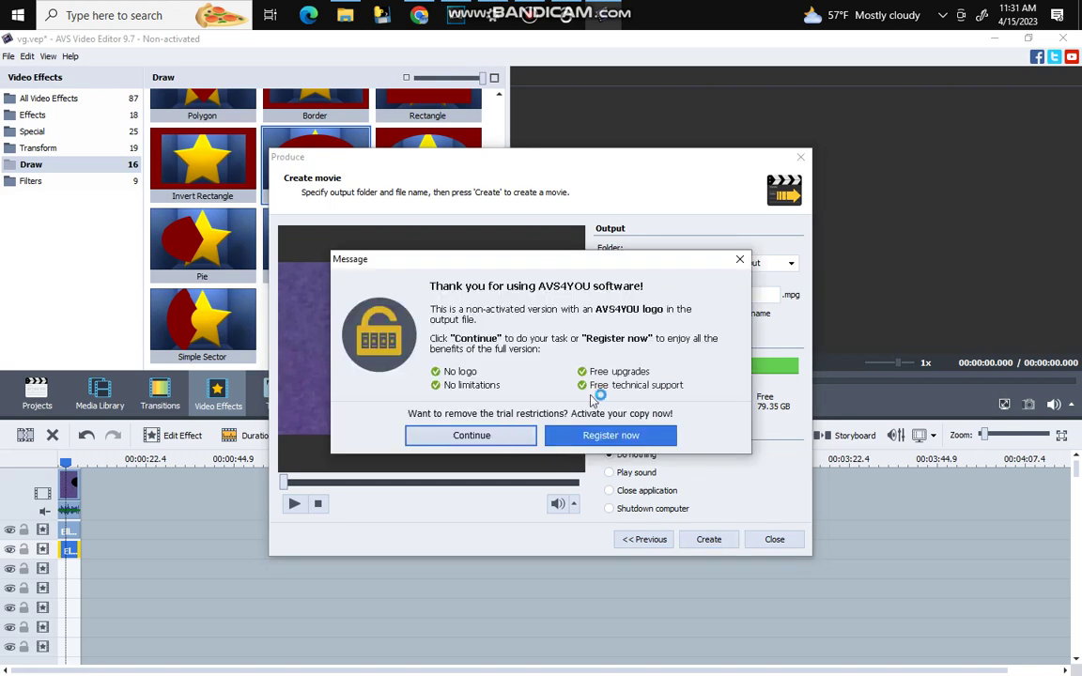
{"action": "left_click", "coordinate": [471, 435]}
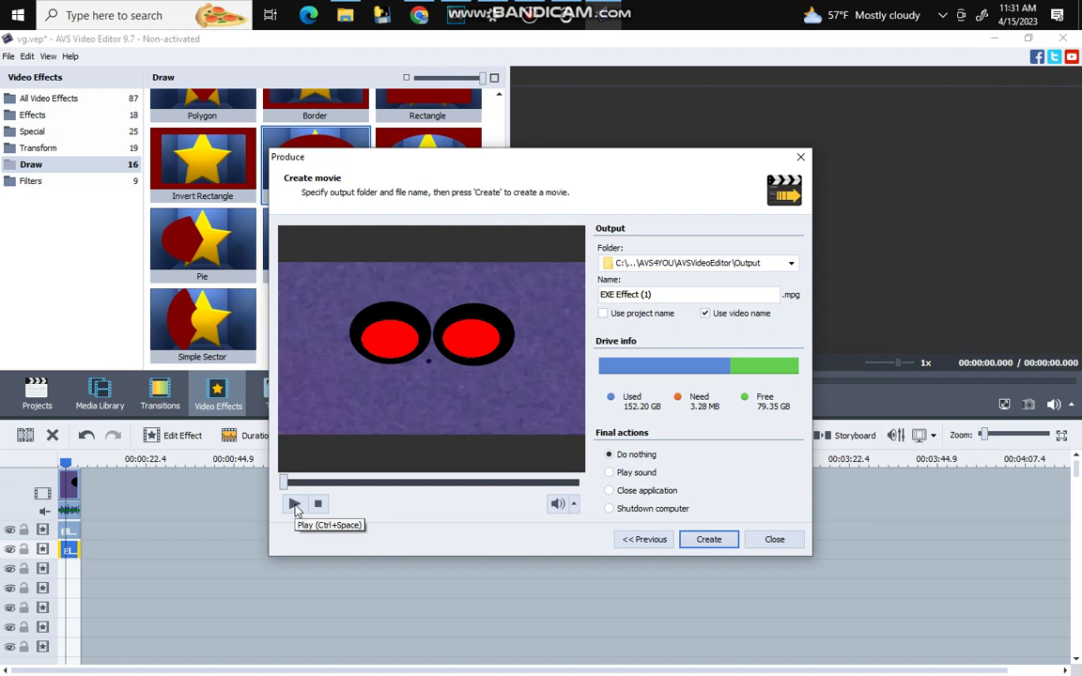
{"action": "left_click", "coordinate": [294, 504]}
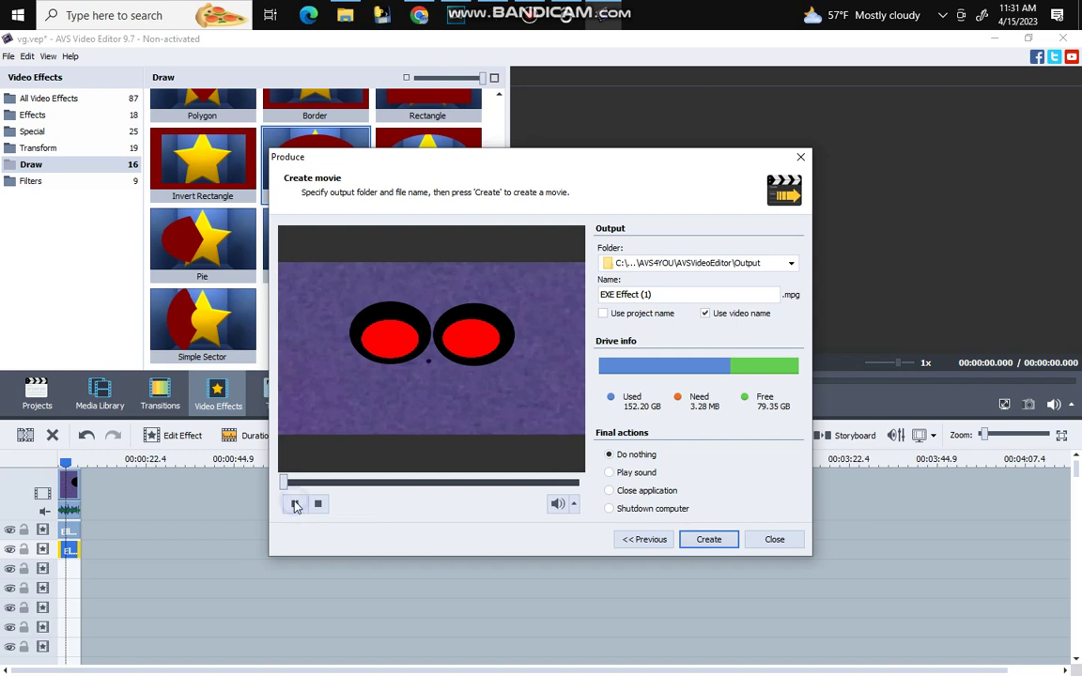
Try to create the EXE Effect (1) movie again with the non-activated version, replacing the existing file.
{"action": "left_click", "coordinate": [706, 545]}
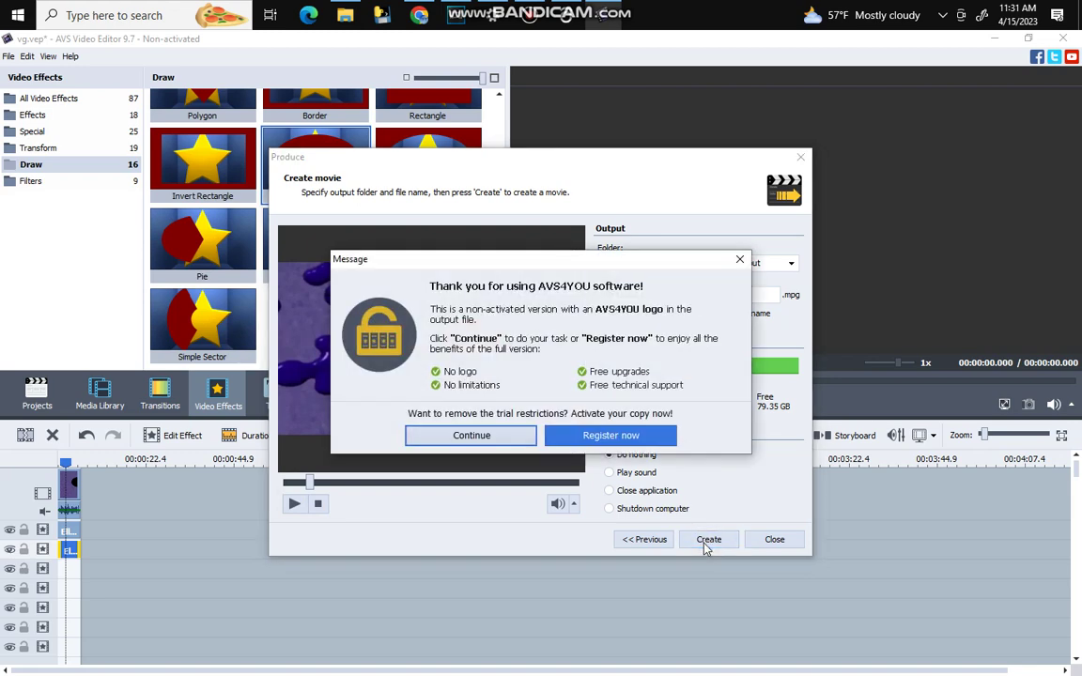
{"action": "left_click", "coordinate": [483, 436]}
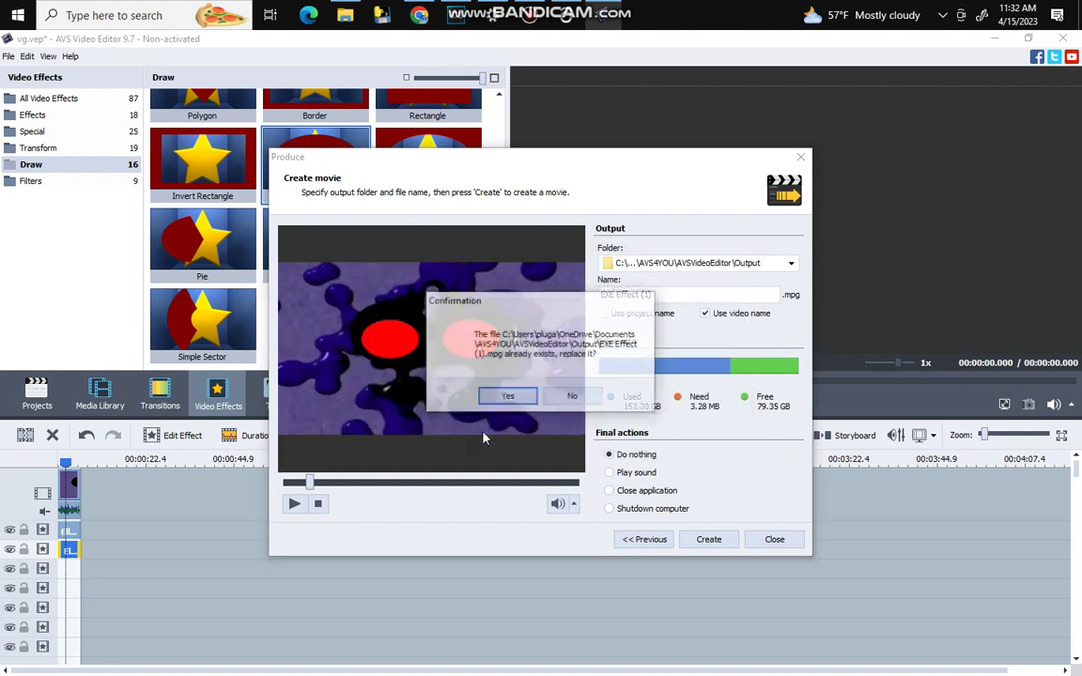
{"action": "left_click", "coordinate": [499, 396]}
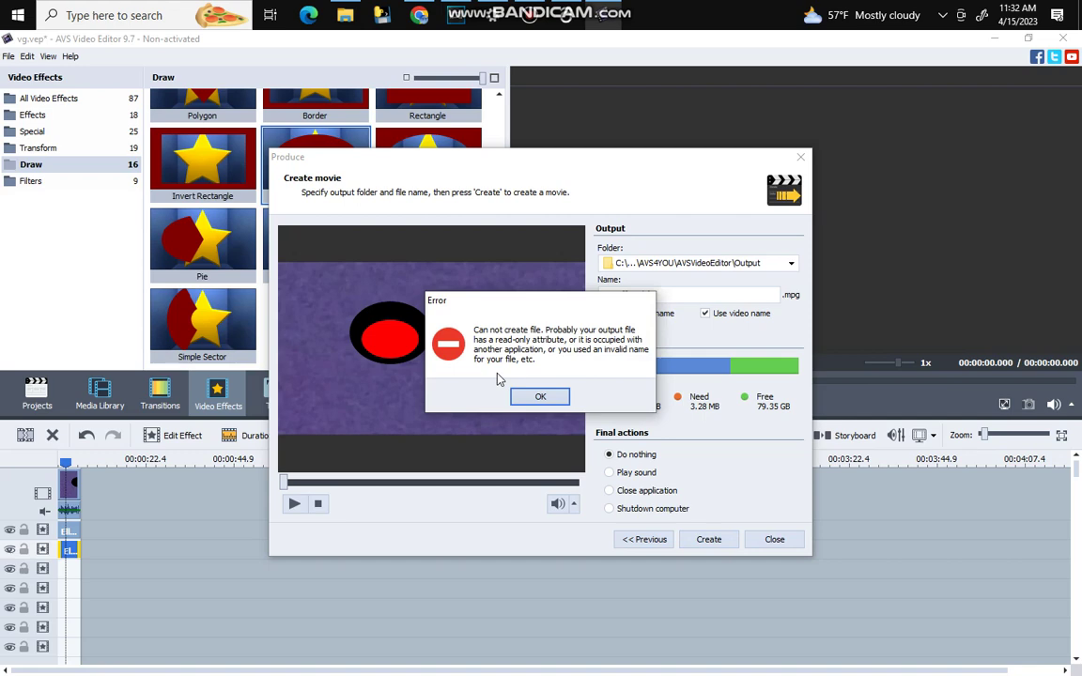
{"action": "left_click", "coordinate": [539, 395]}
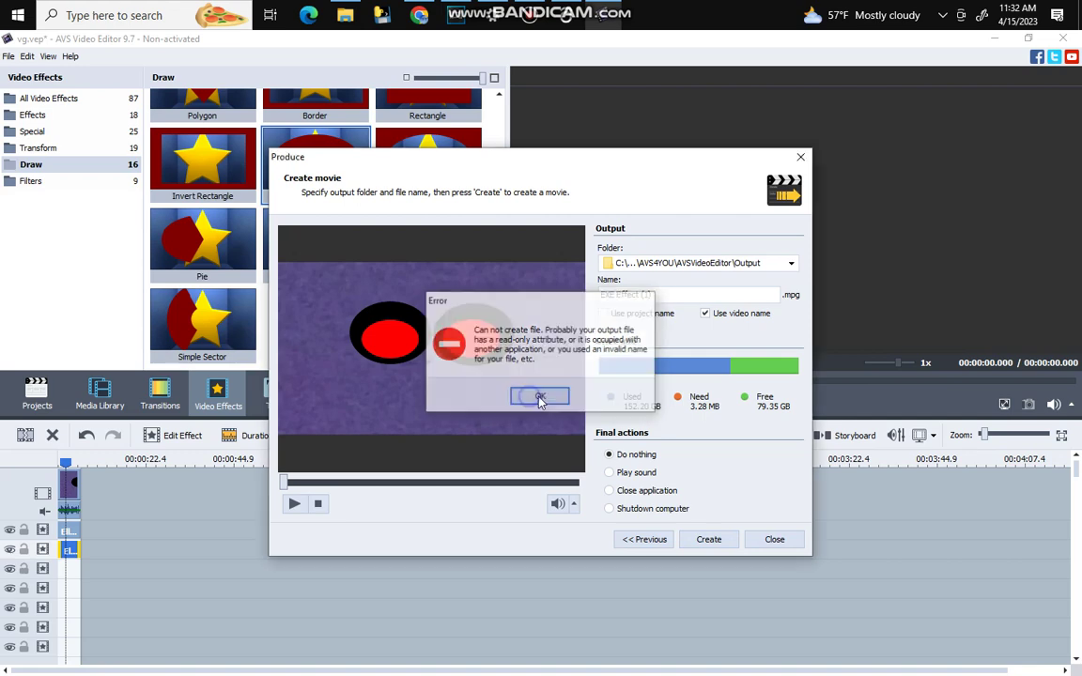
Leave movie production and replace the old clip and its ellipse effects on the timeline with the EXE Effect (1) video.
{"action": "left_click", "coordinate": [774, 539]}
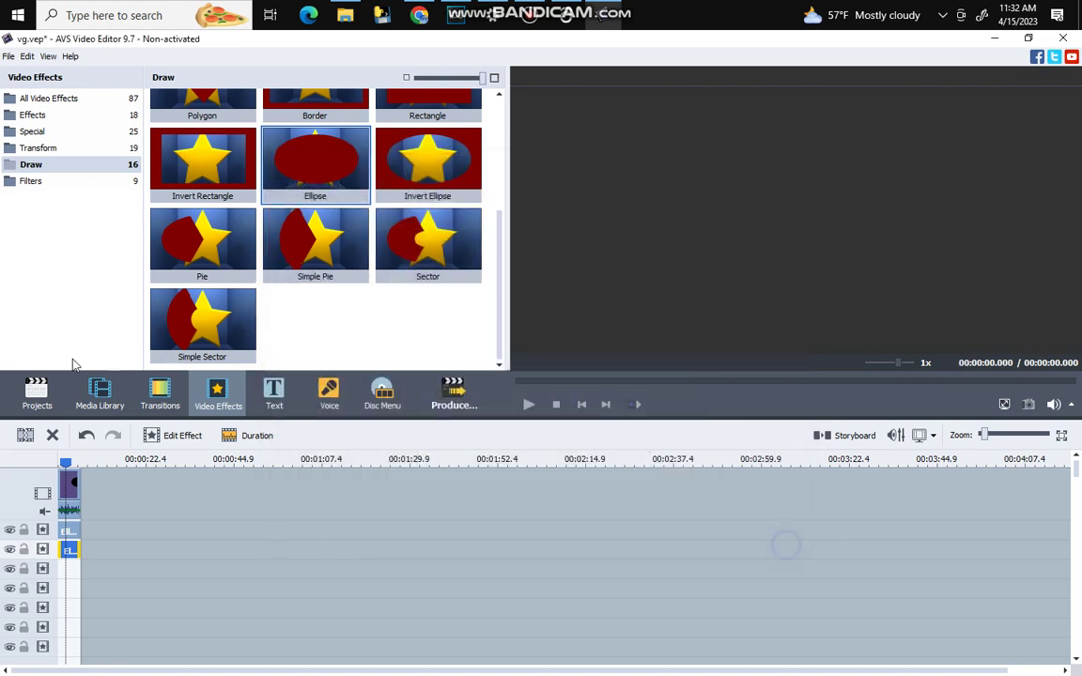
{"action": "left_click", "coordinate": [100, 395]}
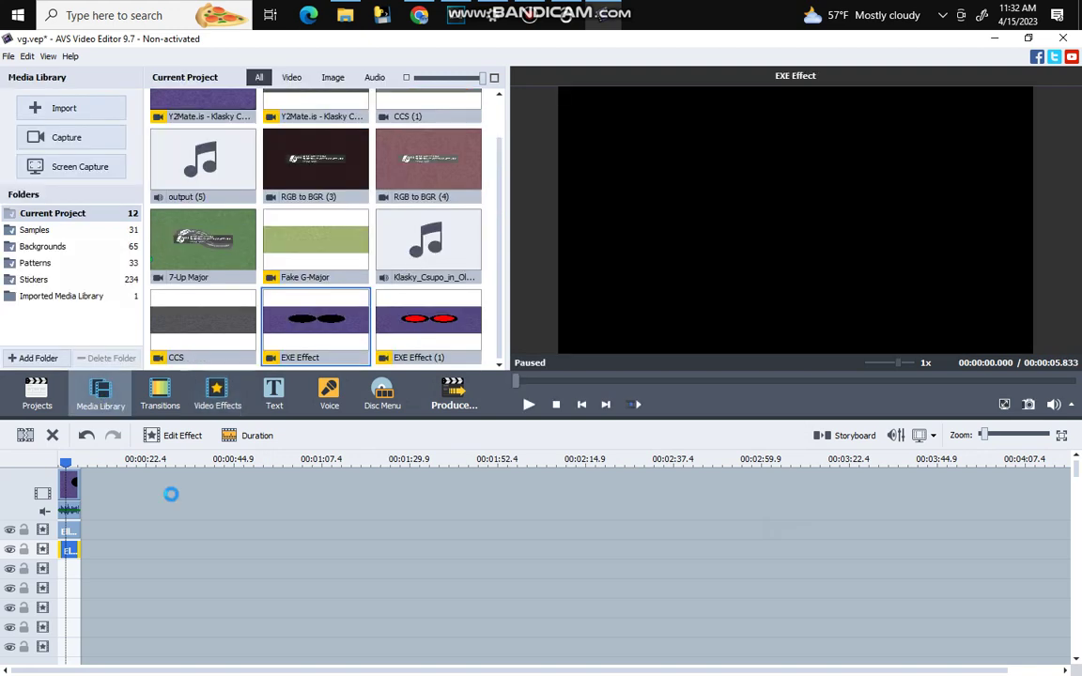
{"action": "left_click_drag", "start_coordinate": [413, 343], "coordinate": [70, 488]}
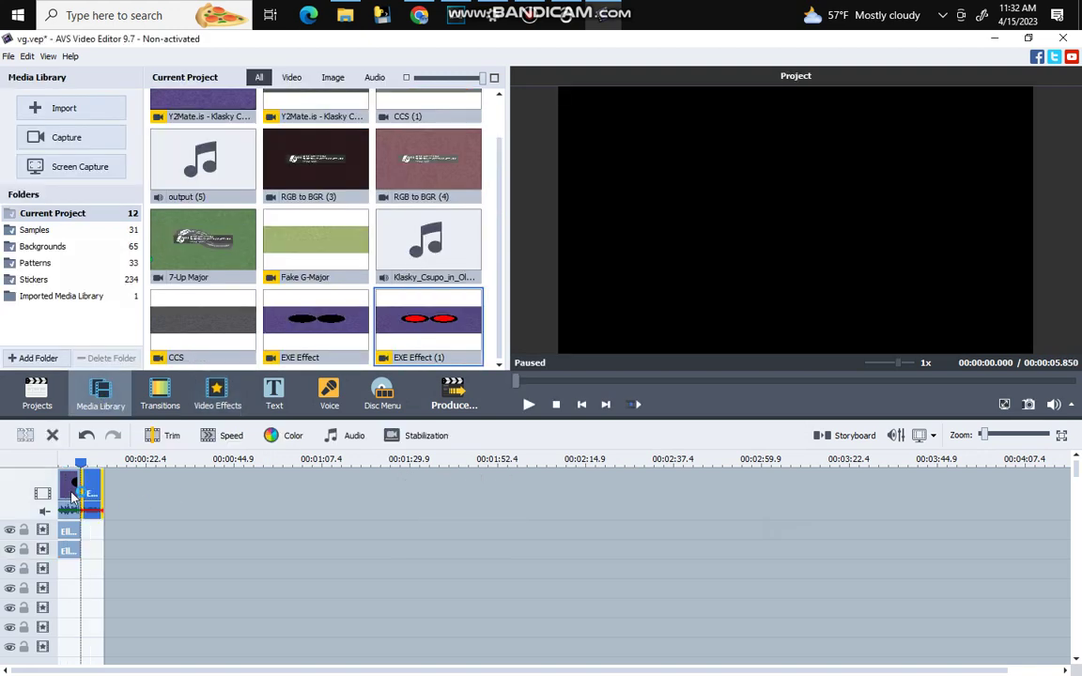
{"action": "right_click", "coordinate": [71, 487]}
{"action": "left_click", "coordinate": [340, 380]}
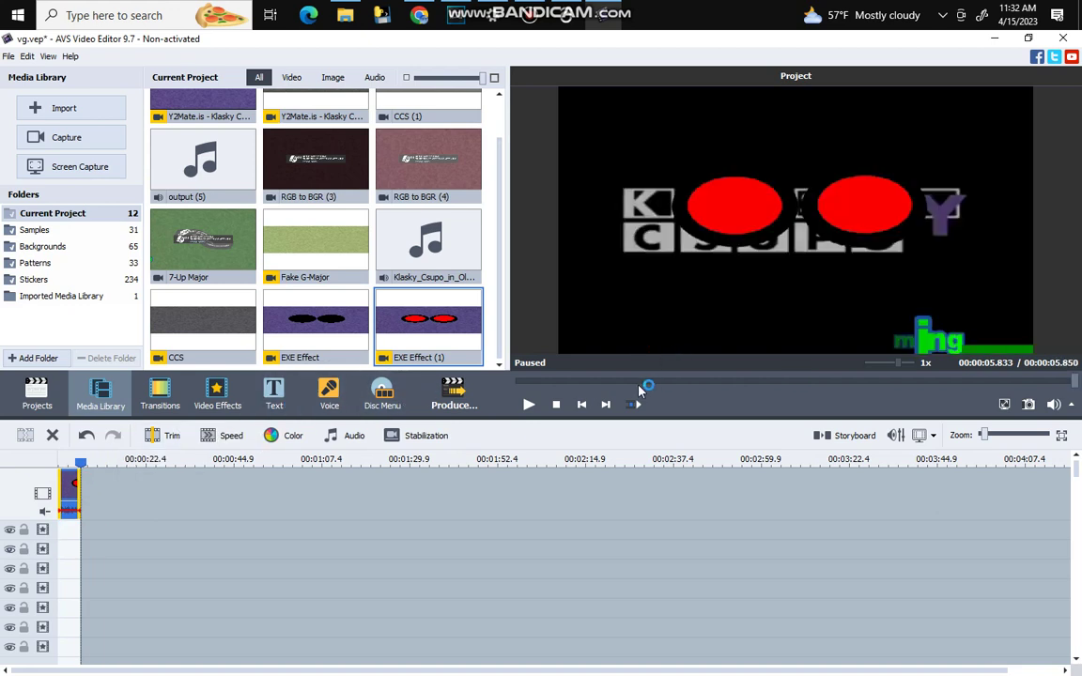
Play the EXE Effect (1) clip briefly from about 0.9 seconds to check the picture and sound.
{"action": "left_click", "coordinate": [603, 381]}
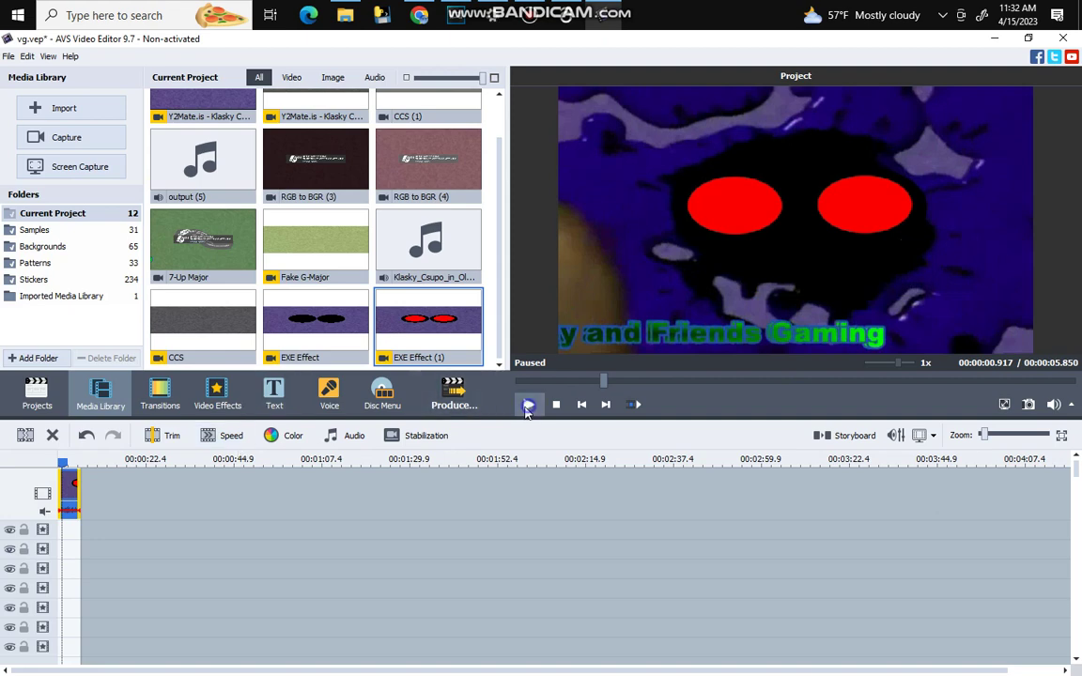
{"action": "left_click", "coordinate": [527, 406]}
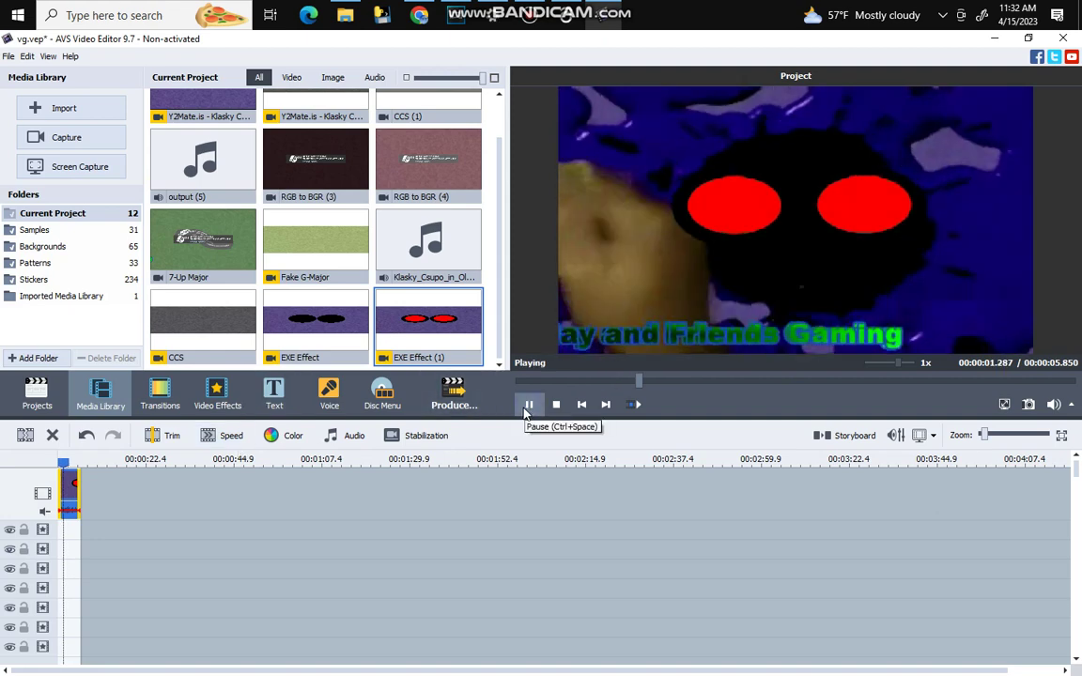
{"action": "left_click", "coordinate": [527, 406]}
Apply a Pitch Shift with a rate of 120 to the EXE Effect (1) clip's audio and play the project.
{"action": "left_click", "coordinate": [344, 438]}
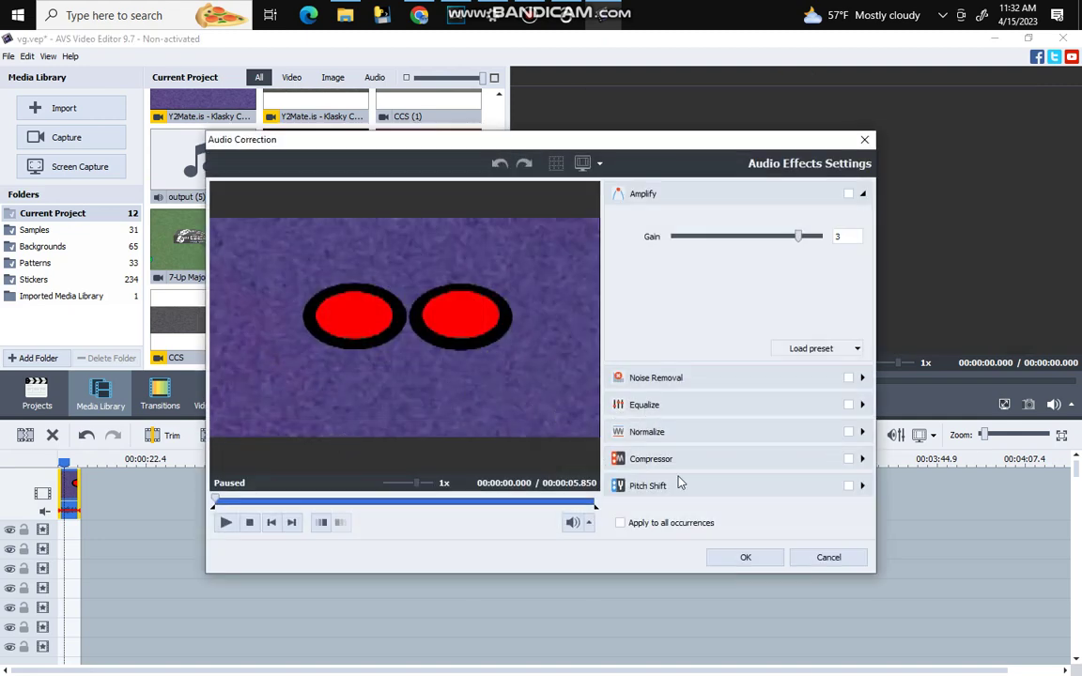
{"action": "left_click", "coordinate": [689, 490]}
{"action": "left_click_drag", "start_coordinate": [736, 372], "coordinate": [766, 387]}
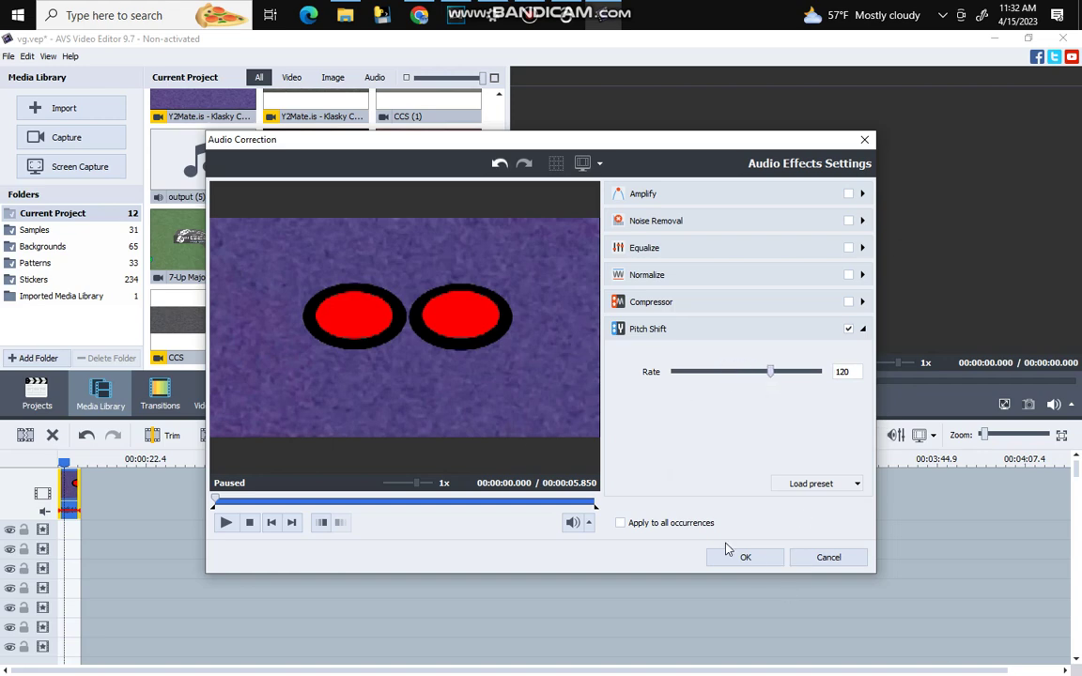
{"action": "left_click", "coordinate": [744, 558]}
{"action": "left_click", "coordinate": [528, 403]}
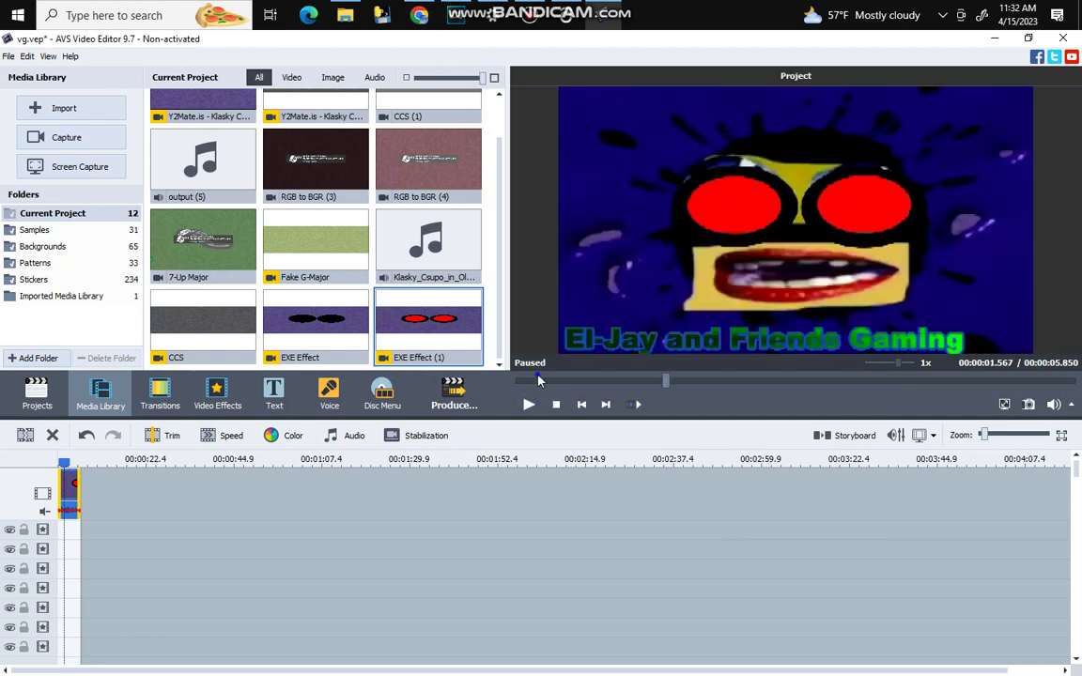